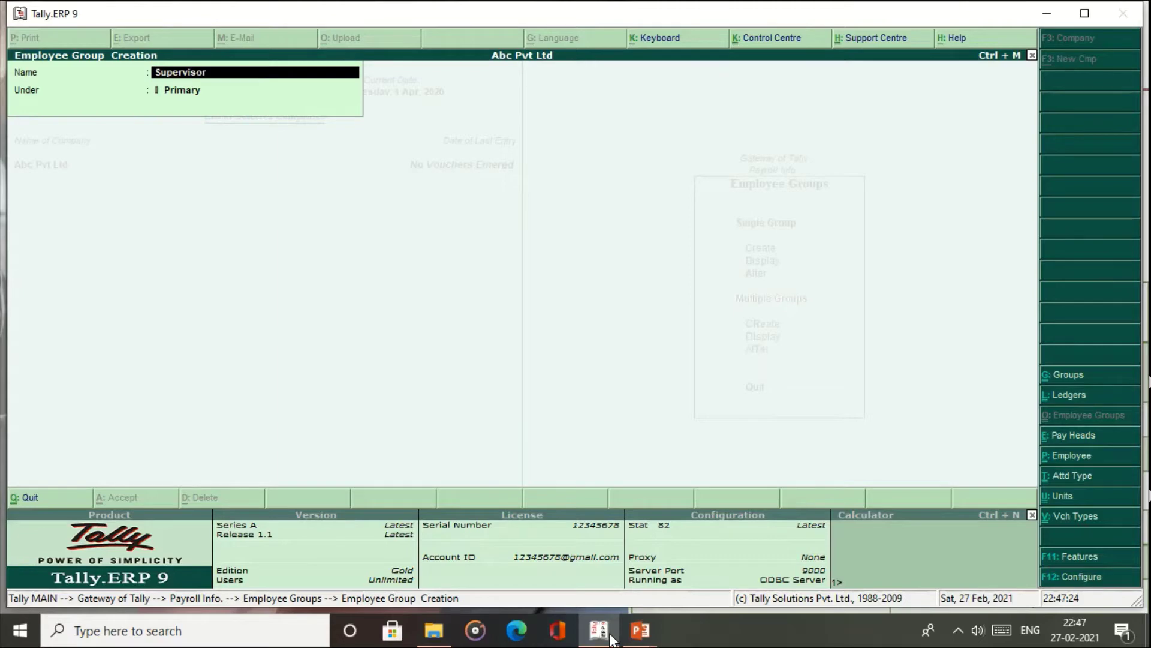
- Save the Supervisor employee group under Primary and leave the group creation form
{"action": "key", "text": "Return"}
{"action": "key", "text": "Return"}
{"action": "key", "text": "Return"}
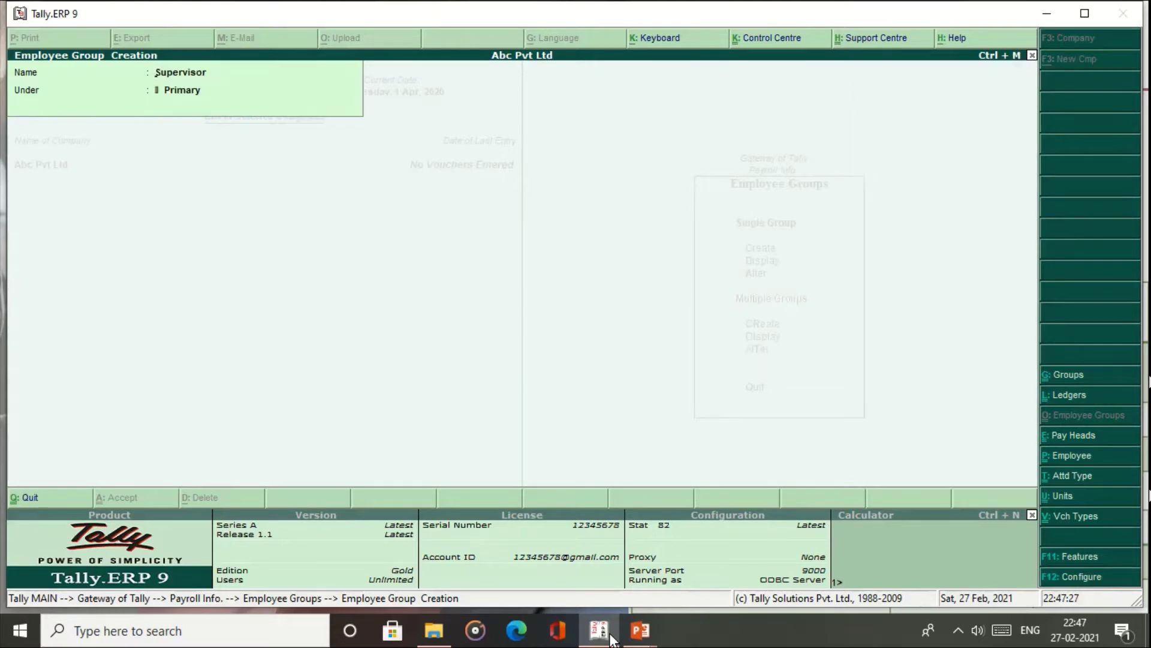
{"action": "key", "text": "Escape"}
{"action": "key", "text": "Return"}
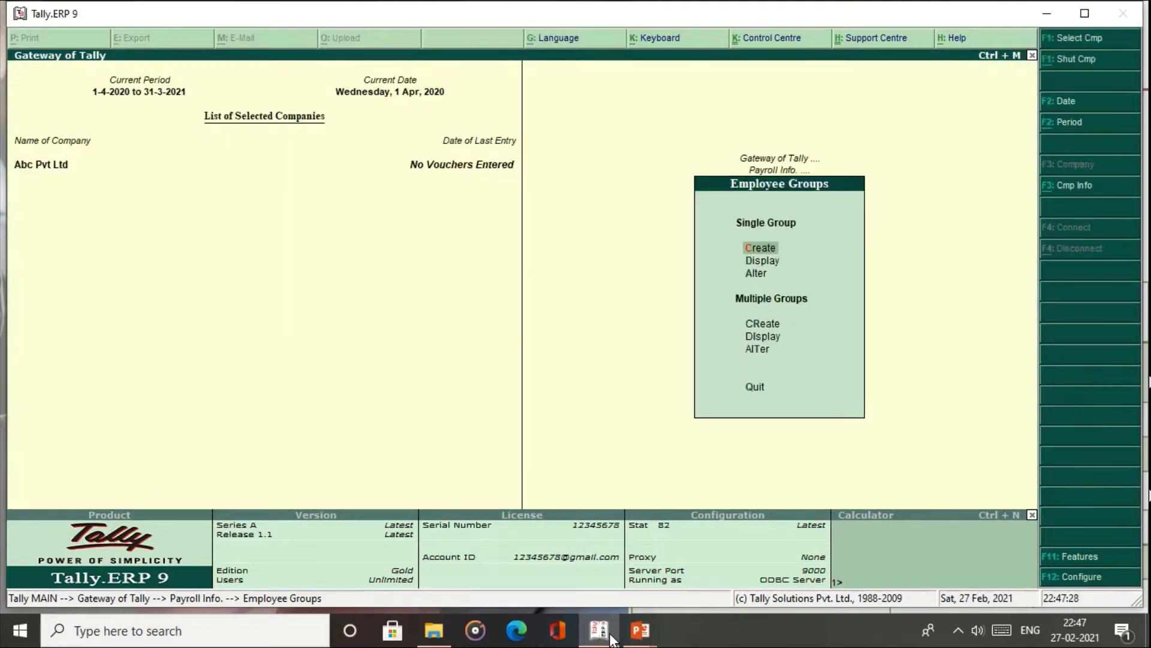
- Open the creation form for a single employee and check the employee names on the payroll slide
{"action": "key", "text": "Escape"}
{"action": "key", "text": "Down"}
{"action": "key", "text": "Return"}
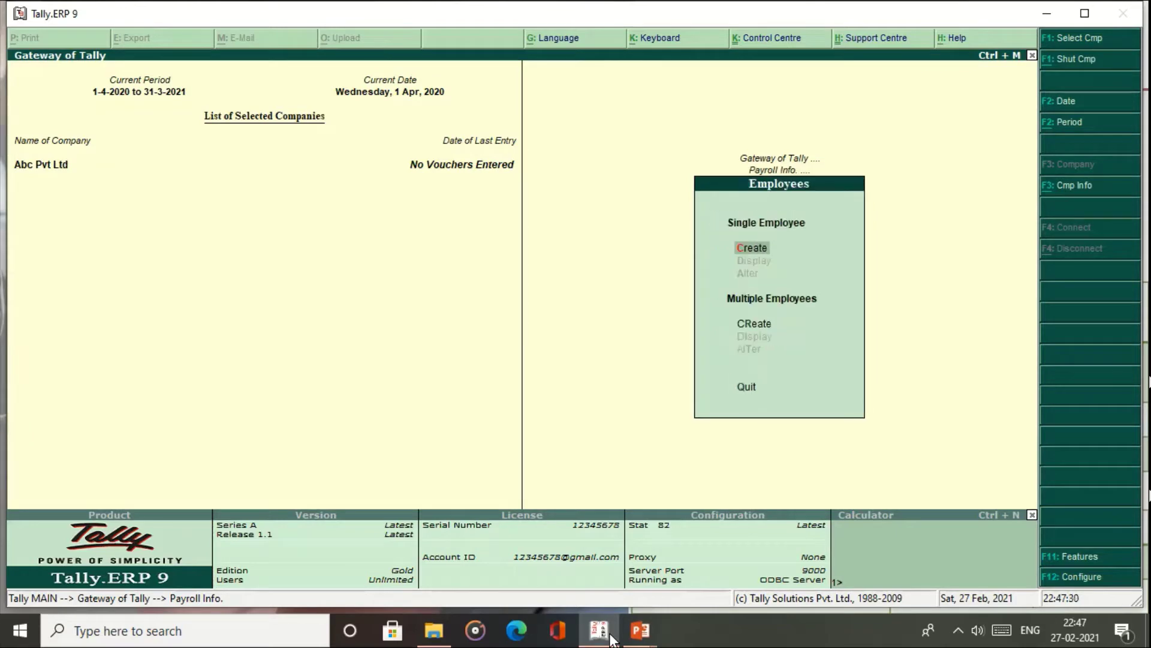
{"action": "key", "text": "Return"}
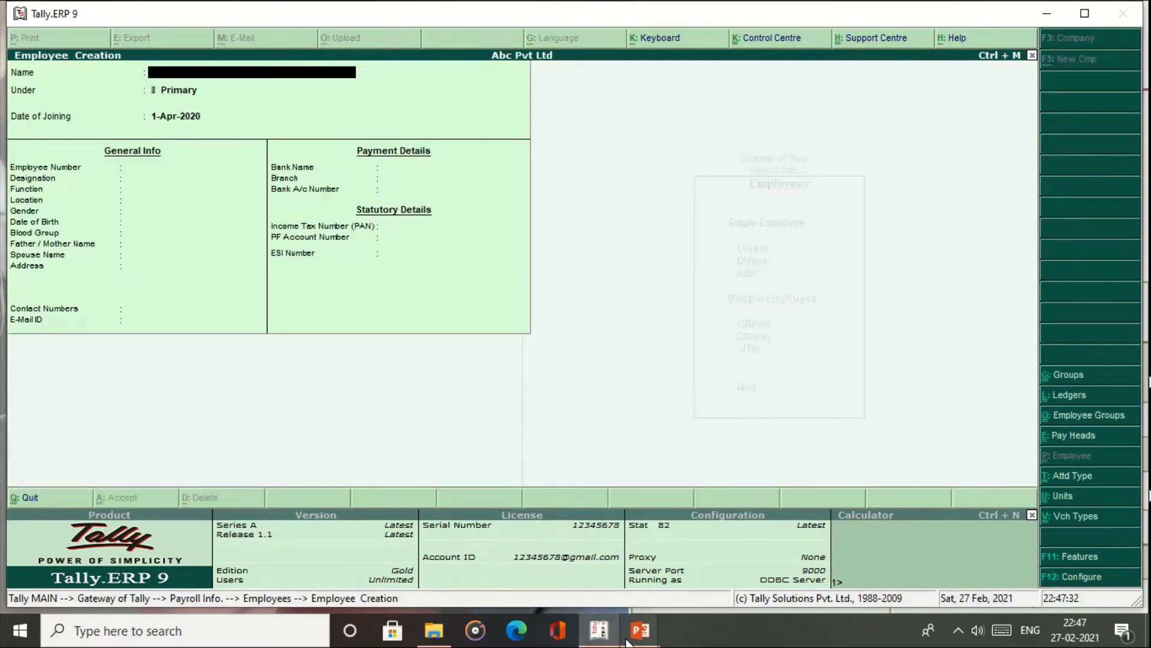
{"action": "mouse_move", "coordinate": [640, 630]}
{"action": "left_click", "coordinate": [724, 564]}
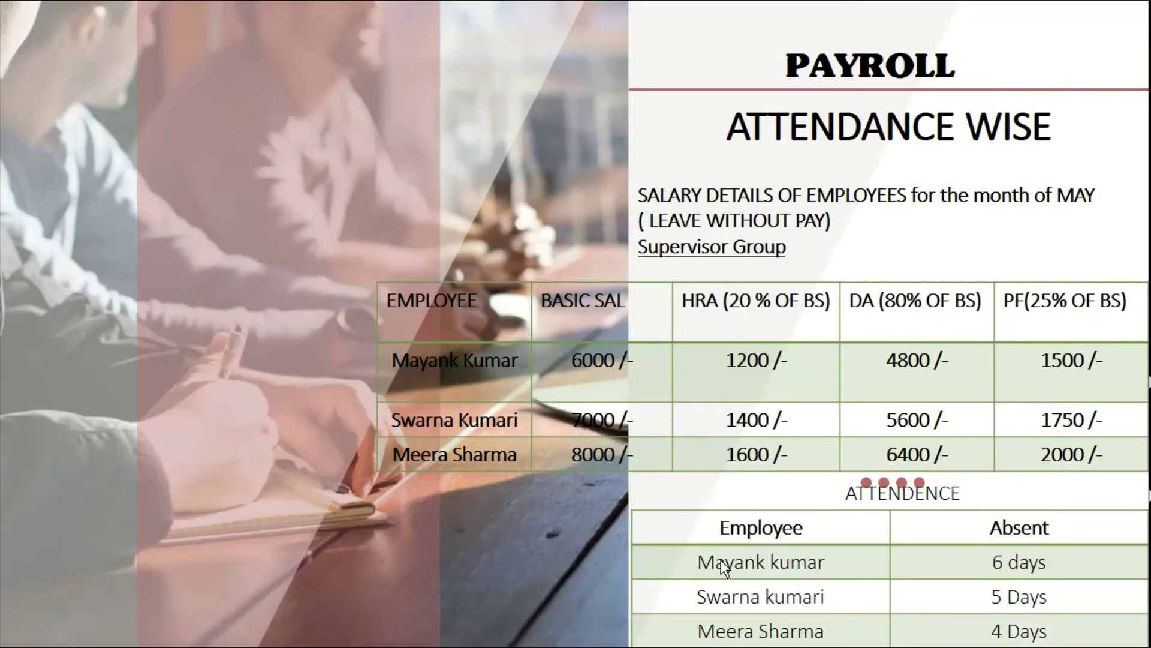
{"action": "key", "text": "alt+Tab"}
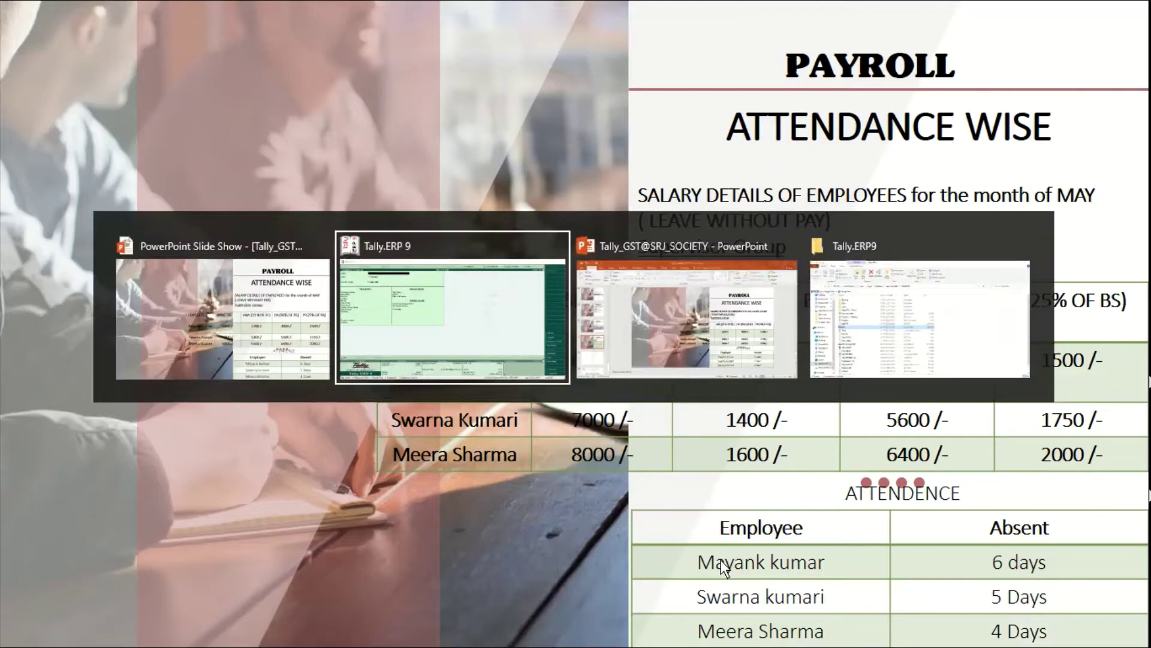
- Create the first employee from the slide by full name, under the Supervisor group with joining date 1-Apr-2020
{"action": "type", "text": "May"}
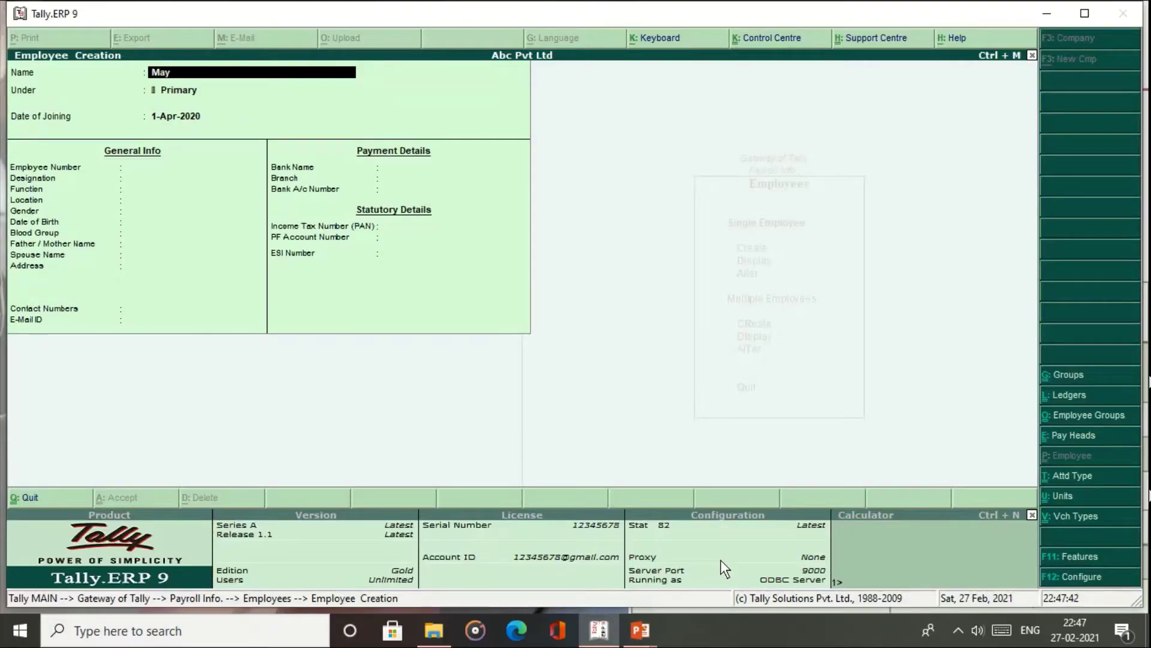
{"action": "type", "text": "ank Kumar"}
{"action": "key", "text": "Return"}
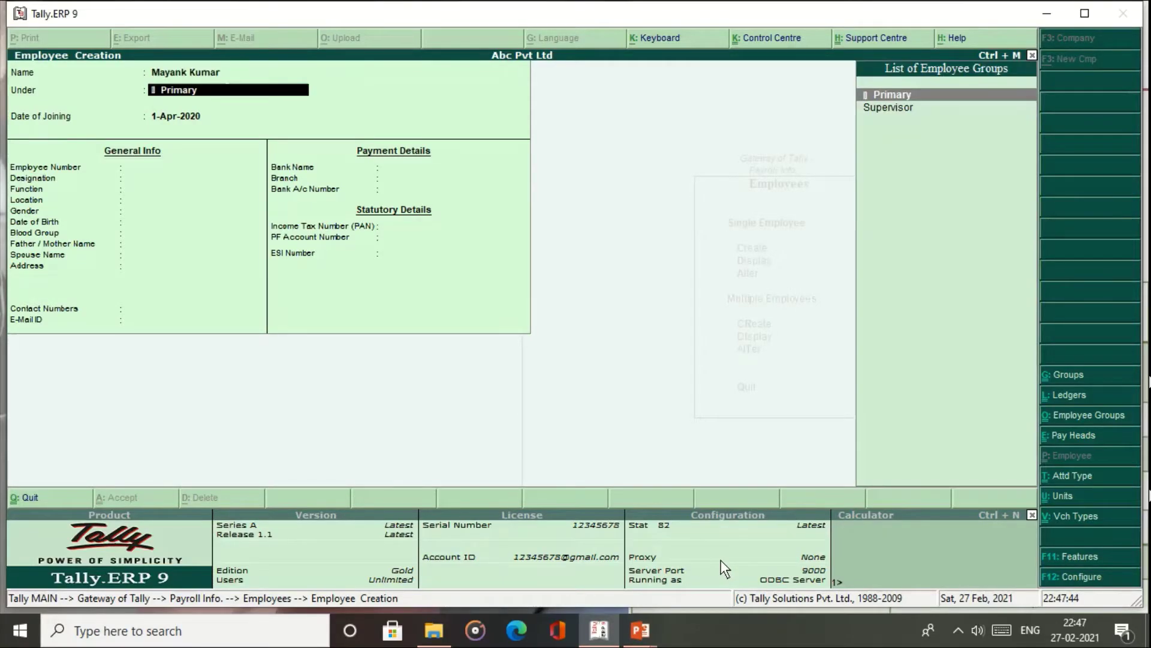
{"action": "key", "text": "Down"}
{"action": "key", "text": "Return"}
{"action": "key", "text": "Return"}
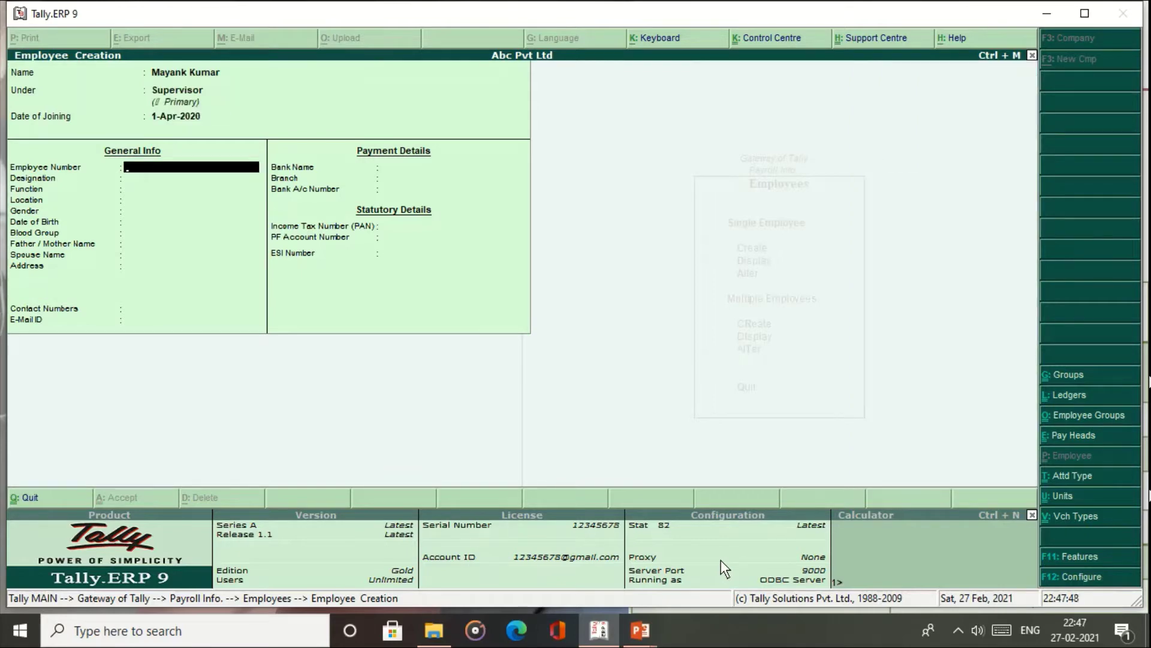
{"action": "key", "text": "ctrl+a"}
- Create the second employee from the slide by full name, under the Supervisor group with joining date 1-Apr-2020
{"action": "type", "text": "S"}
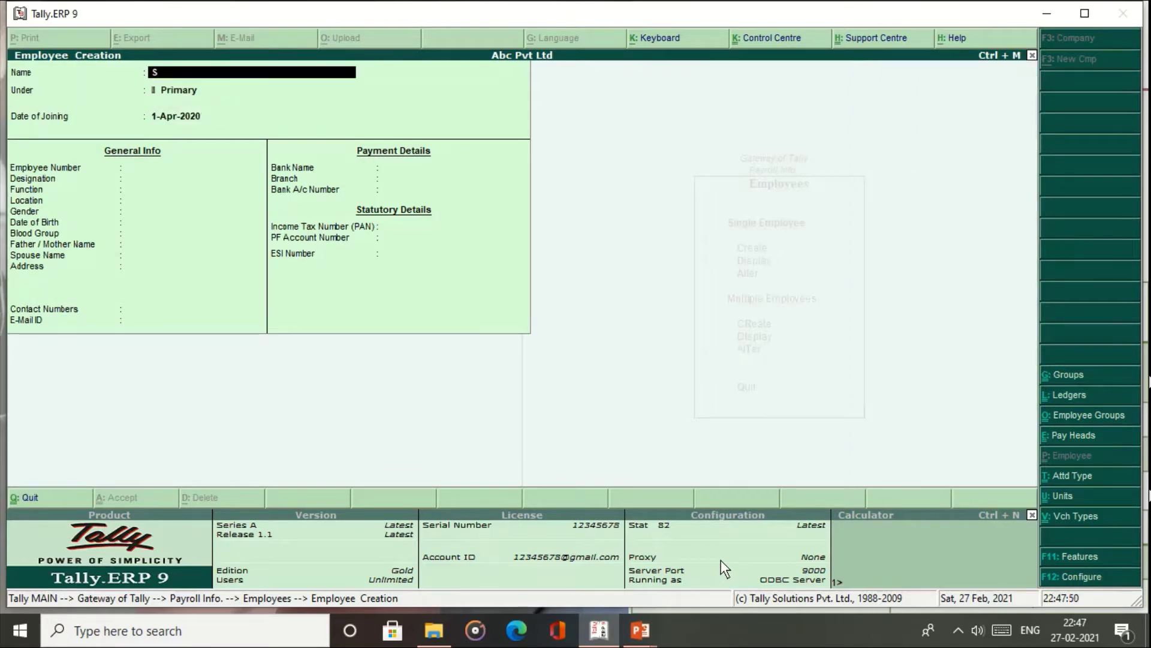
{"action": "type", "text": "warna Kumari"}
{"action": "key", "text": "Return"}
{"action": "key", "text": "Down"}
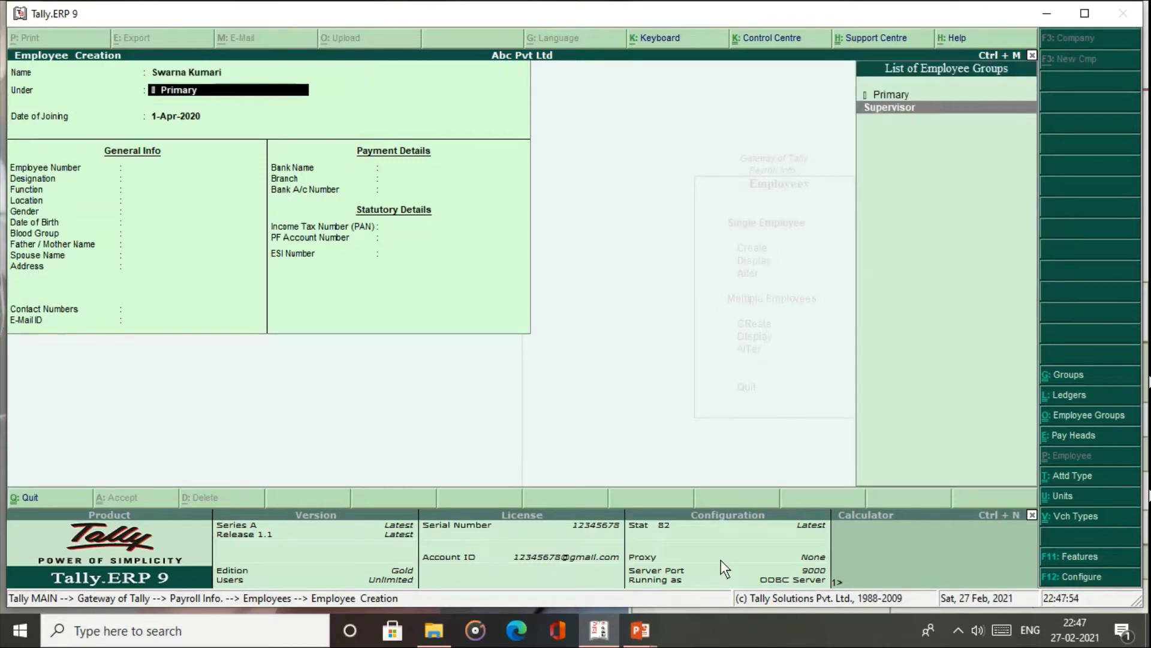
{"action": "key", "text": "Return"}
{"action": "key", "text": "Return"}
{"action": "key", "text": "ctrl+a"}
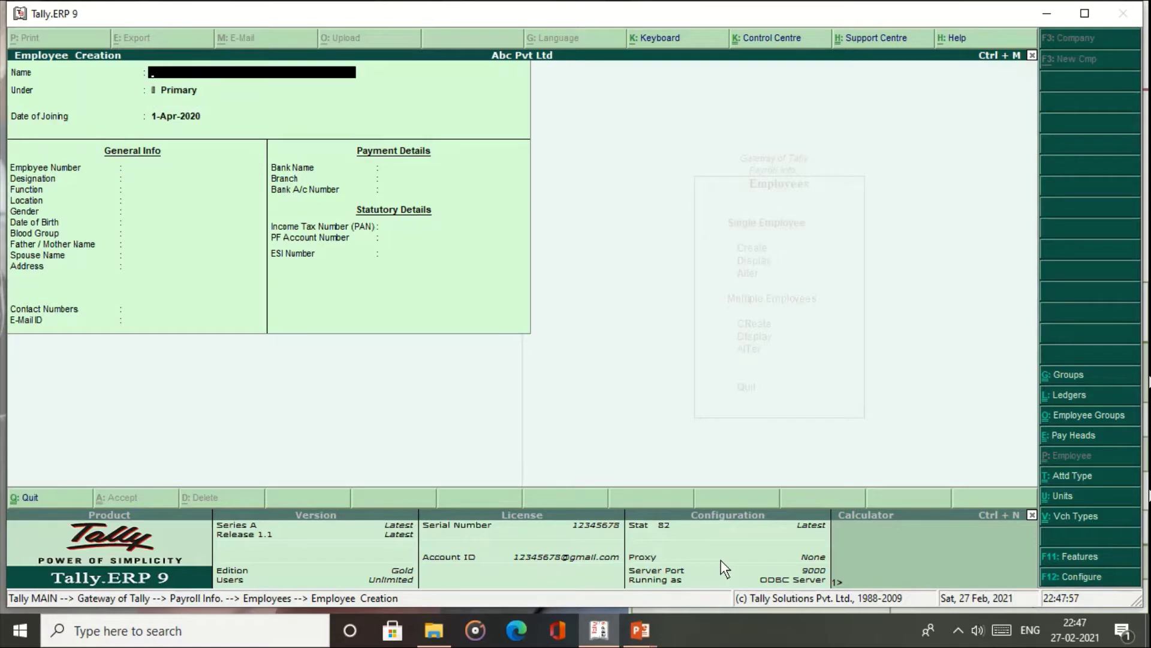
- Check the third employee's name on the slide, create that employee under Supervisor with joining date 1-Apr-2020, and finish employee creation
{"action": "key", "text": "alt+Tab"}
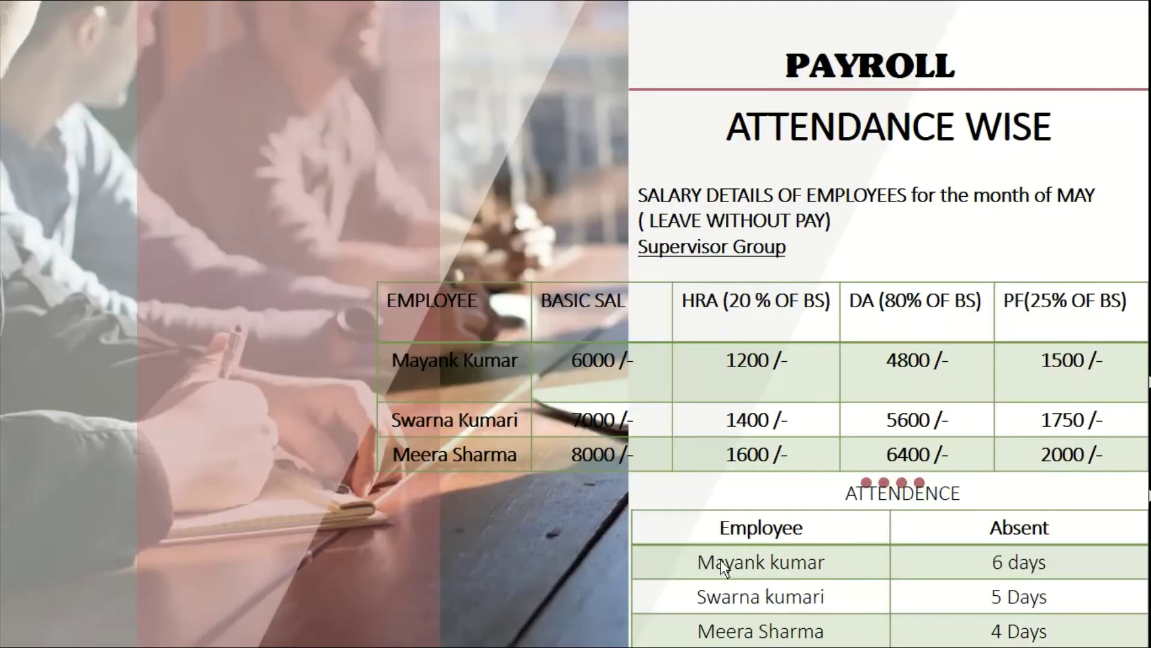
{"action": "key", "text": "alt+Tab"}
{"action": "type", "text": "M"}
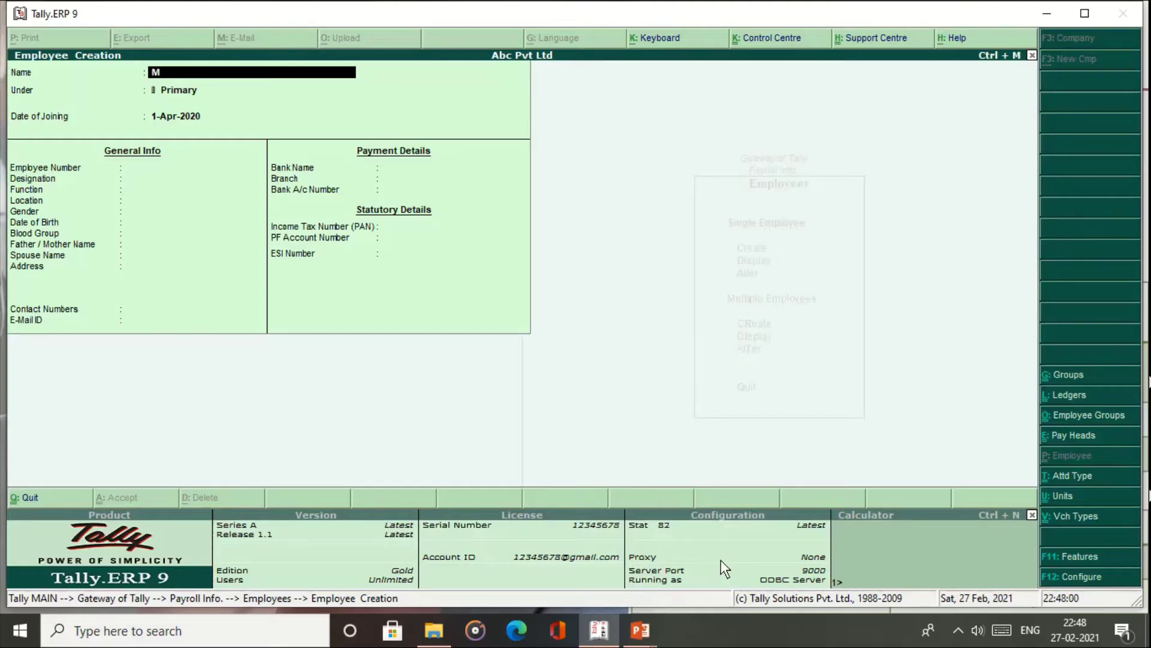
{"action": "type", "text": "eera Sharma"}
{"action": "key", "text": "Return"}
{"action": "key", "text": "Down"}
{"action": "key", "text": "Return"}
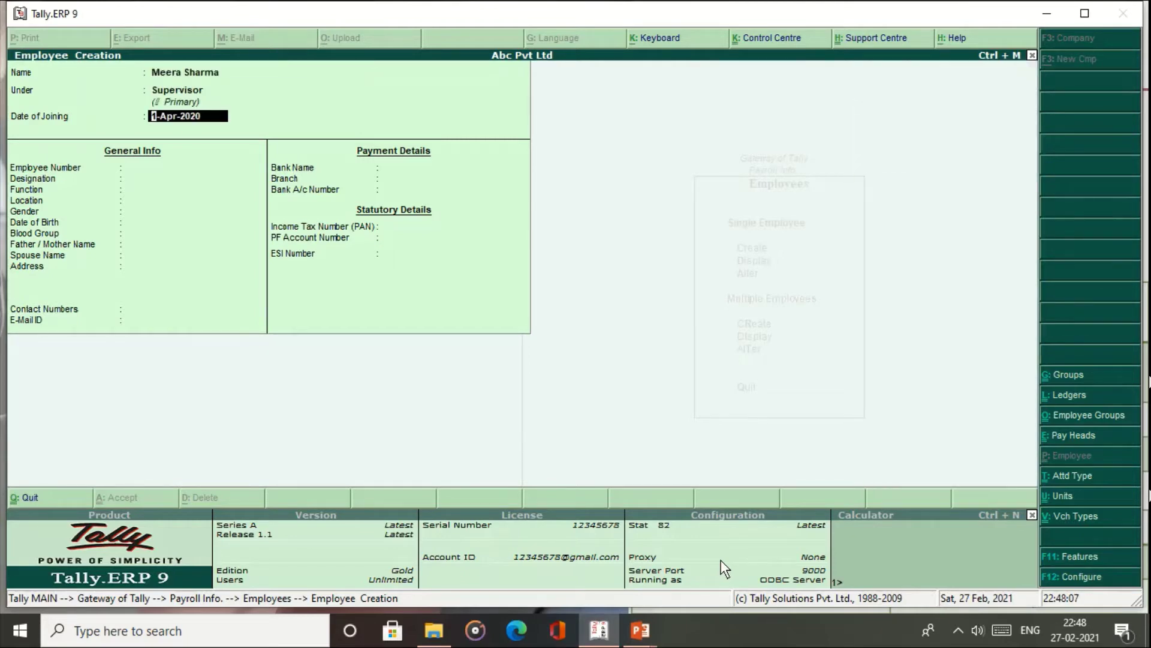
{"action": "key", "text": "ctrl+a"}
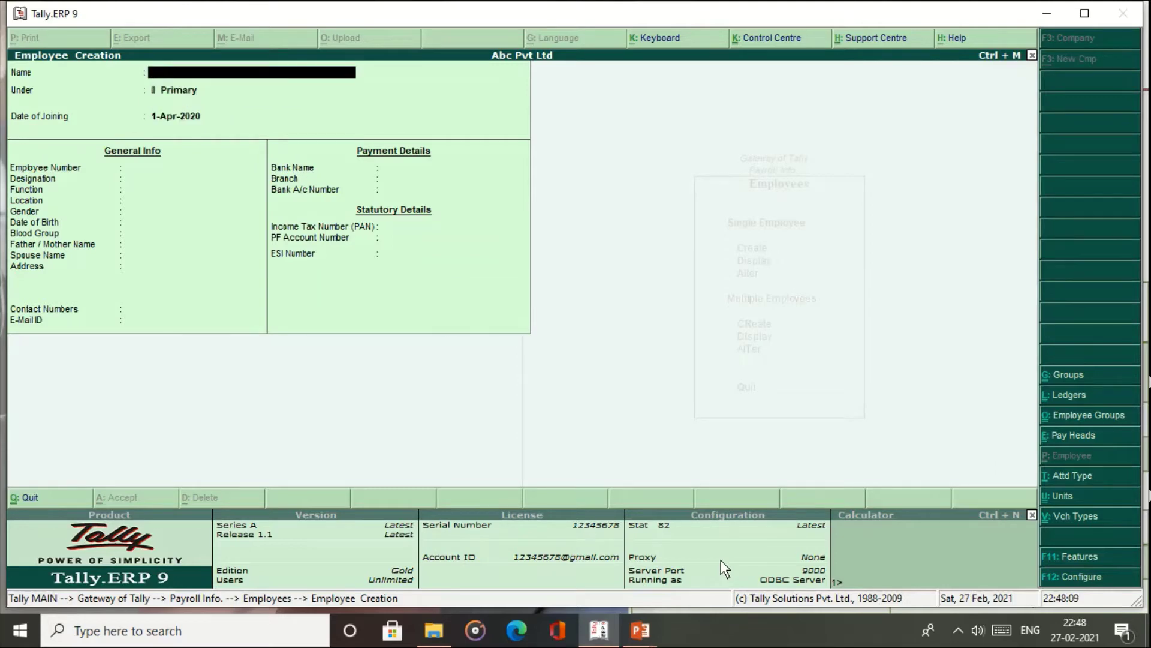
{"action": "key", "text": "Escape"}
{"action": "key", "text": "Escape"}
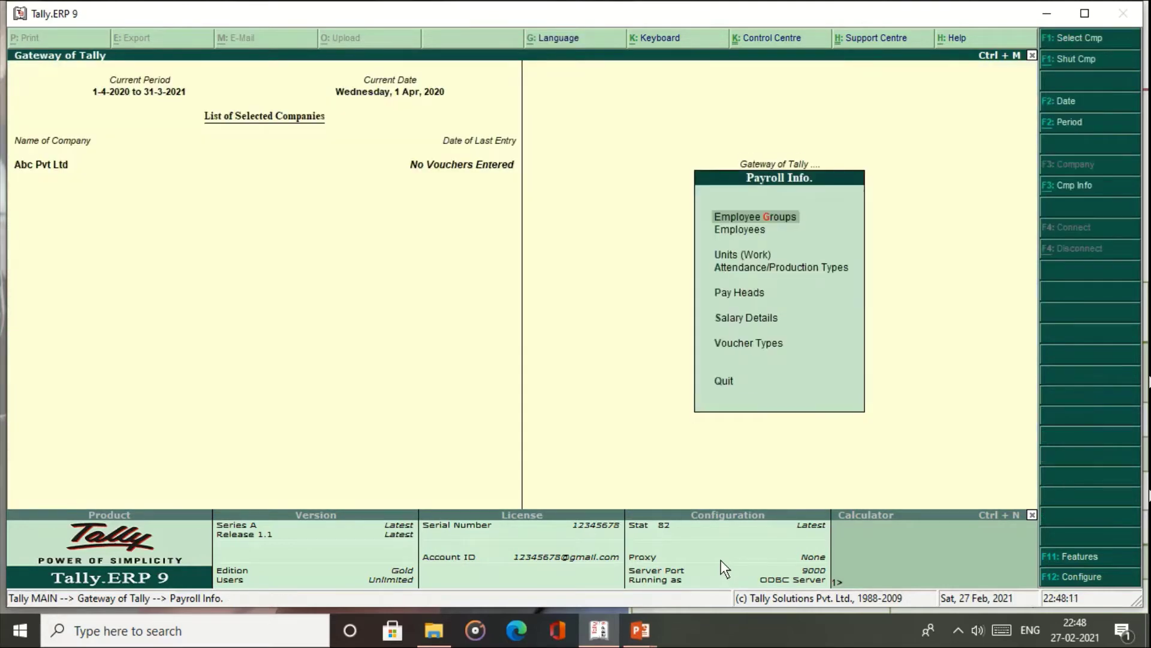
- Create an attendance type named Absent under Primary, with Leave without Pay as its type
{"action": "key", "text": "Down"}
{"action": "key", "text": "Down"}
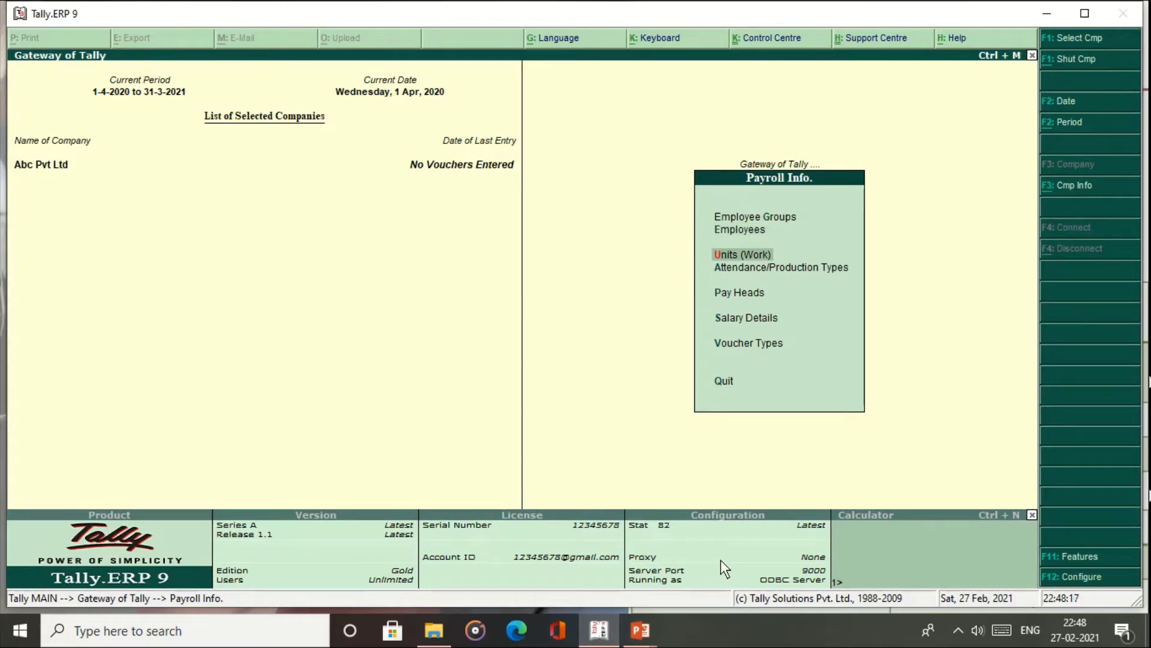
{"action": "key", "text": "Down"}
{"action": "key", "text": "Return"}
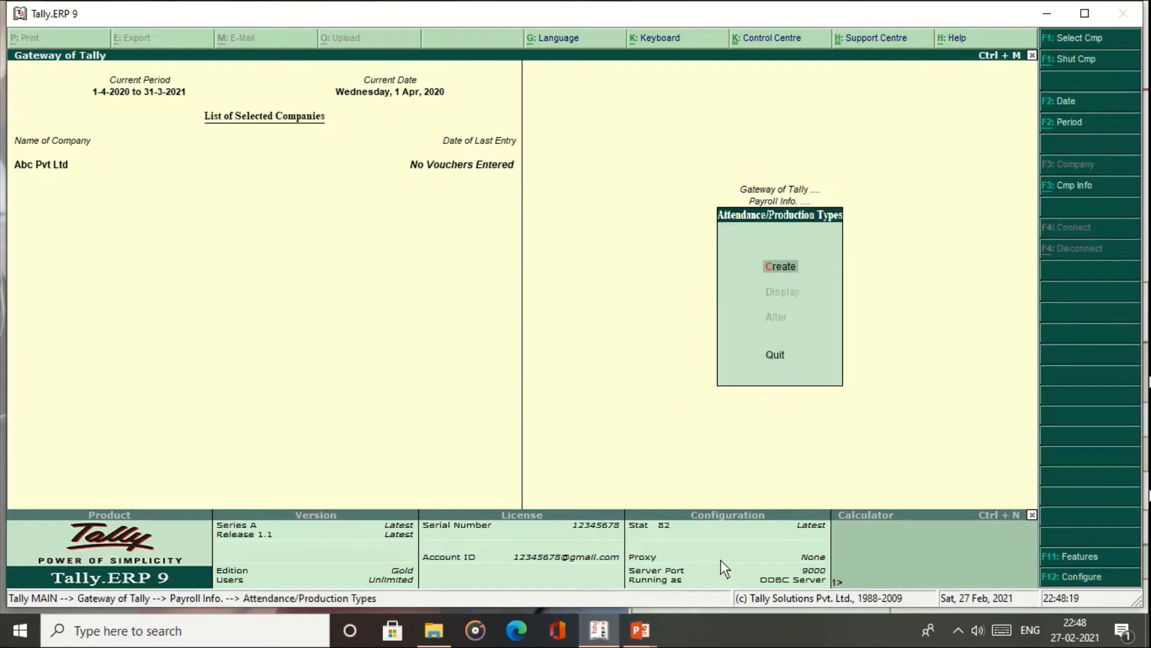
{"action": "key", "text": "Return"}
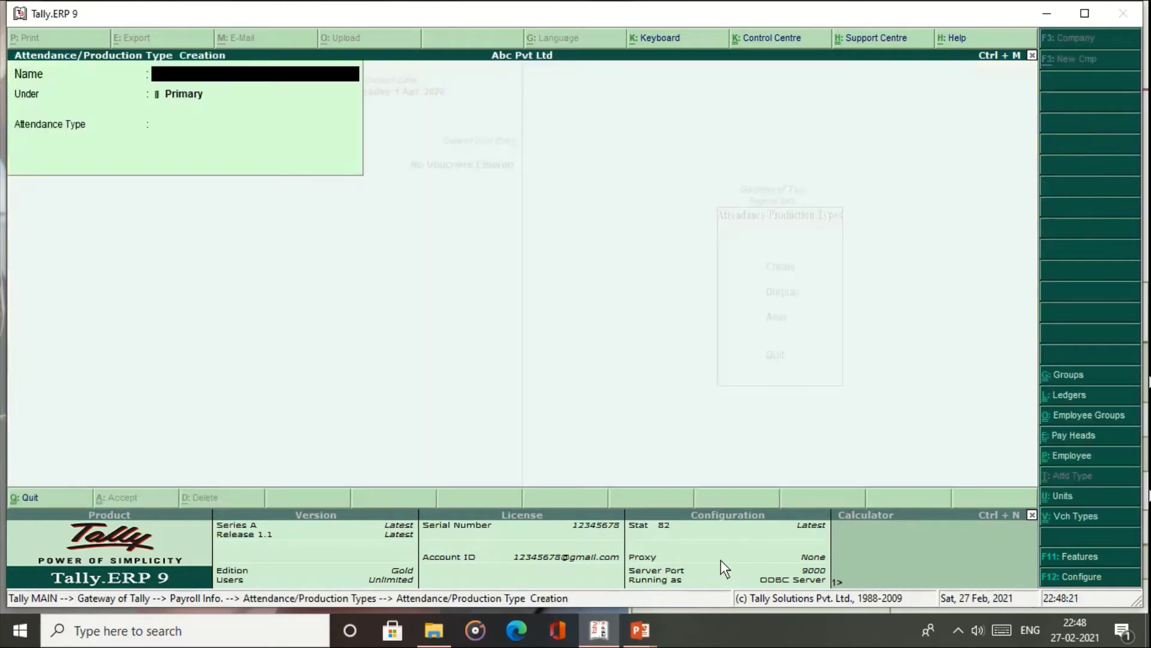
{"action": "type", "text": "Absent"}
{"action": "key", "text": "Return"}
{"action": "key", "text": "Return"}
{"action": "key", "text": "Down"}
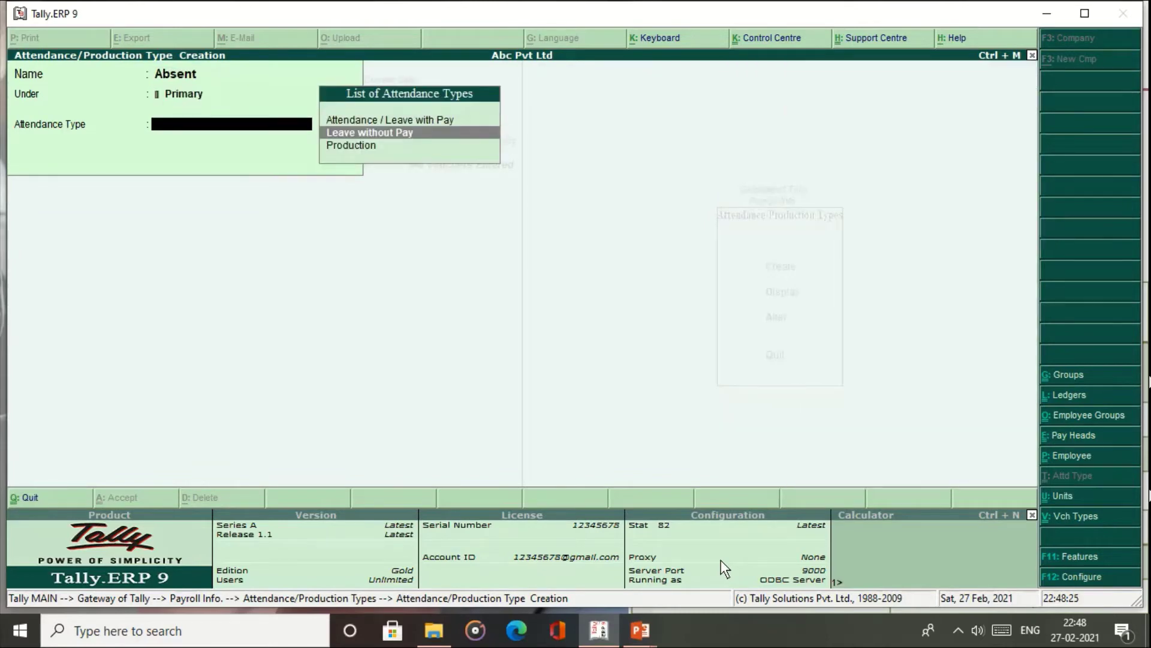
{"action": "key", "text": "Return"}
{"action": "key", "text": "Return"}
{"action": "key", "text": "Return"}
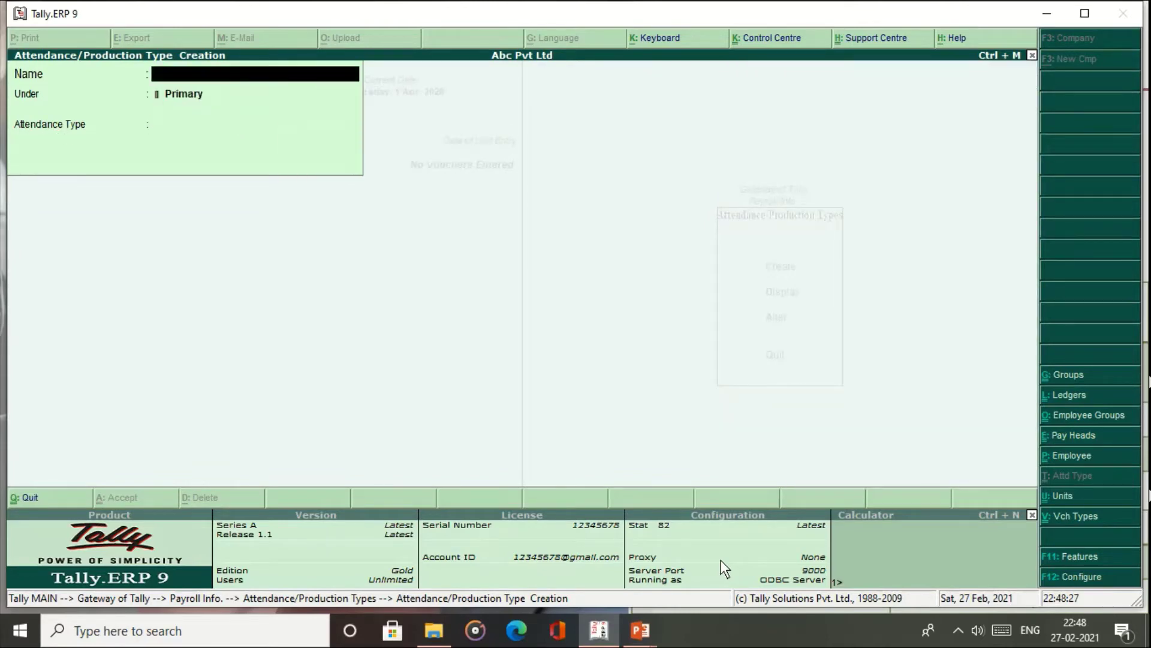
{"action": "key", "text": "Escape"}
{"action": "key", "text": "Escape"}
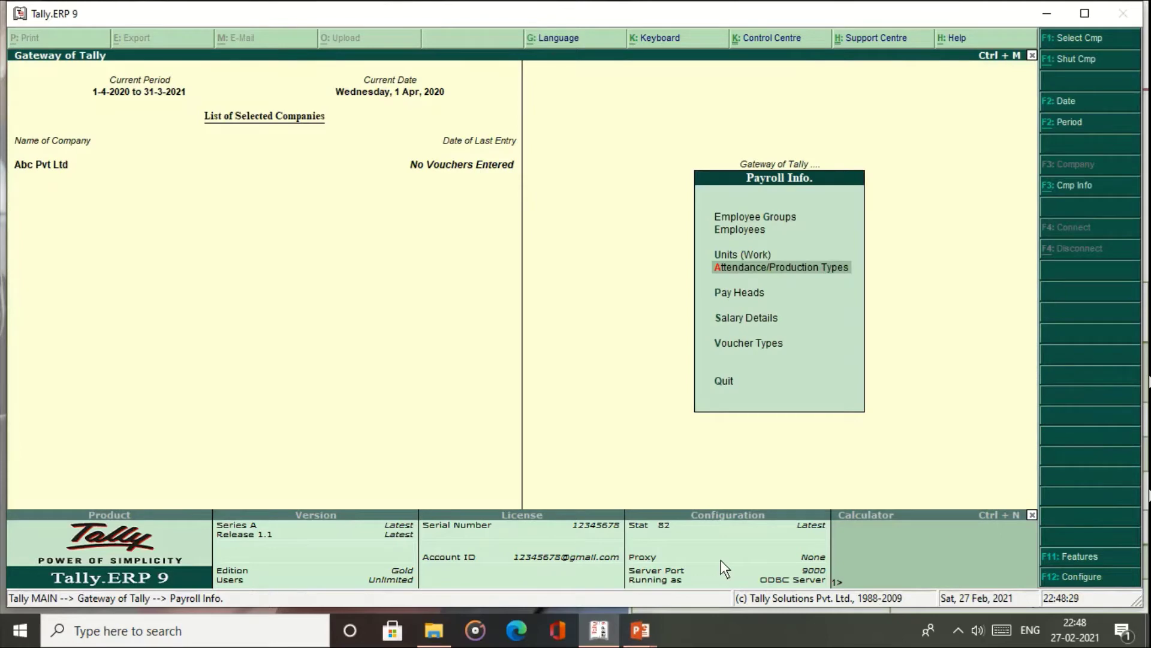
- Start a new pay head named Basic Salary, with type Earnings for Employees, under Indirect Expenses
{"action": "key", "text": "Down"}
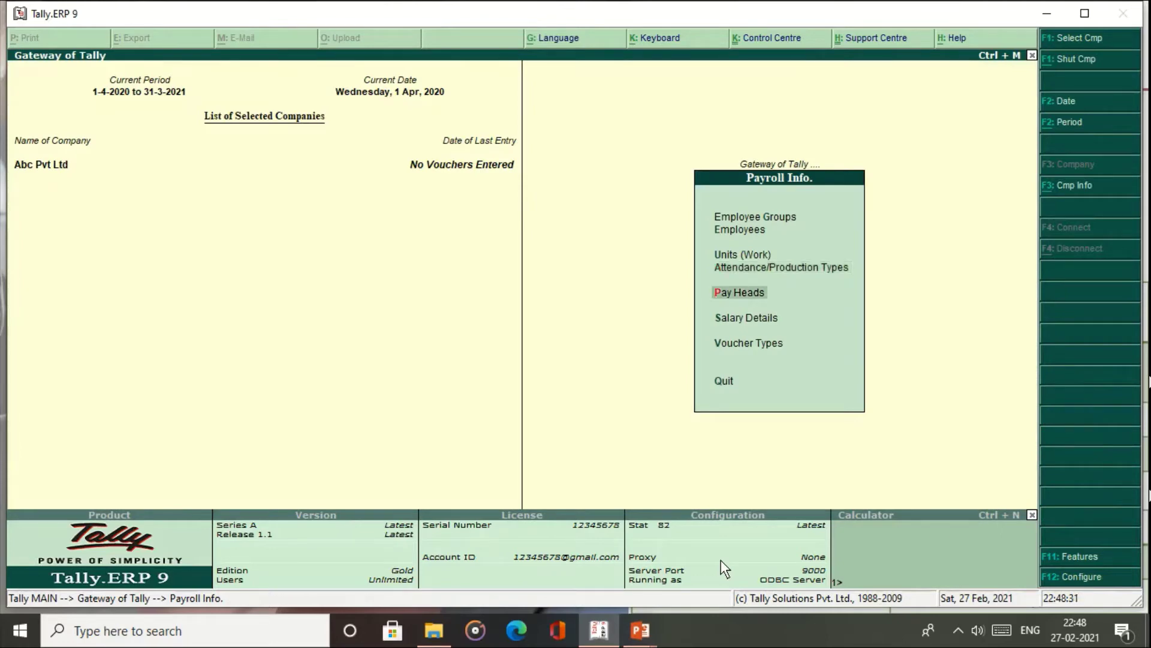
{"action": "key", "text": "Return"}
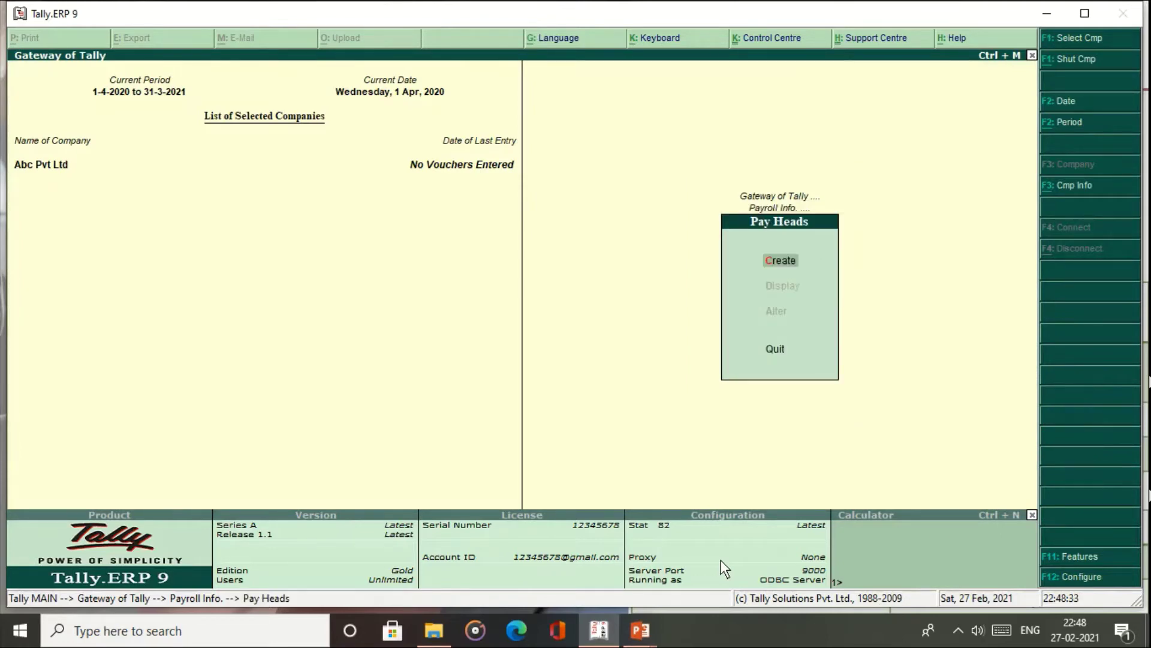
{"action": "key", "text": "Return"}
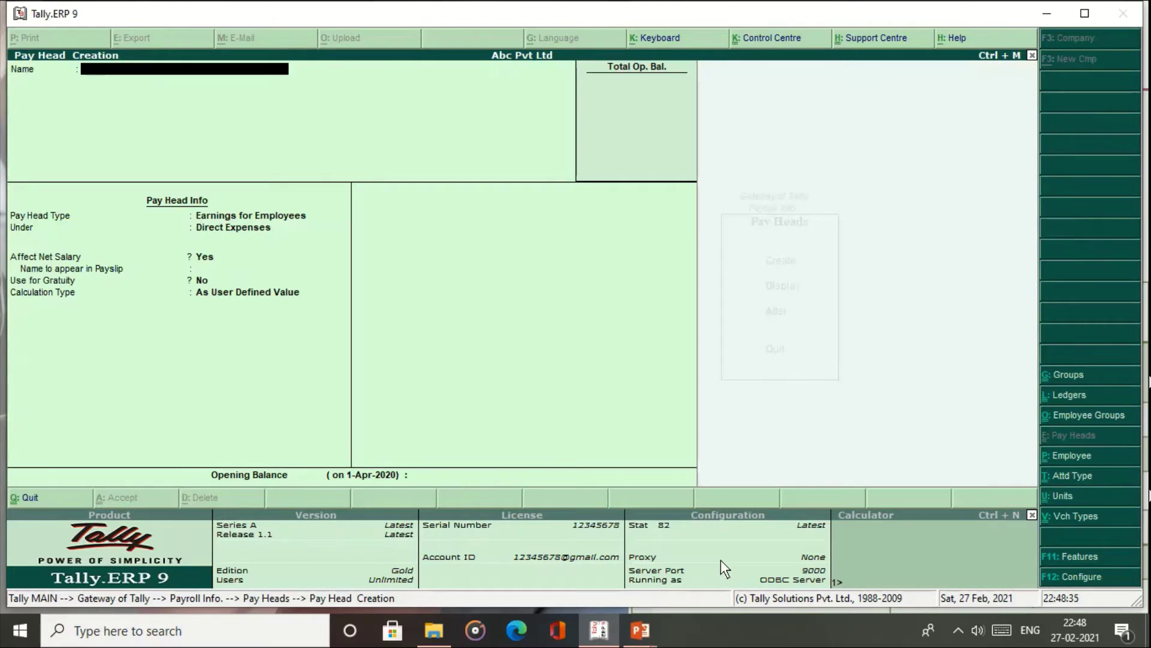
{"action": "type", "text": "Basic Salary"}
{"action": "key", "text": "Return"}
{"action": "key", "text": "Return"}
{"action": "key", "text": "Down"}
{"action": "key", "text": "Return"}
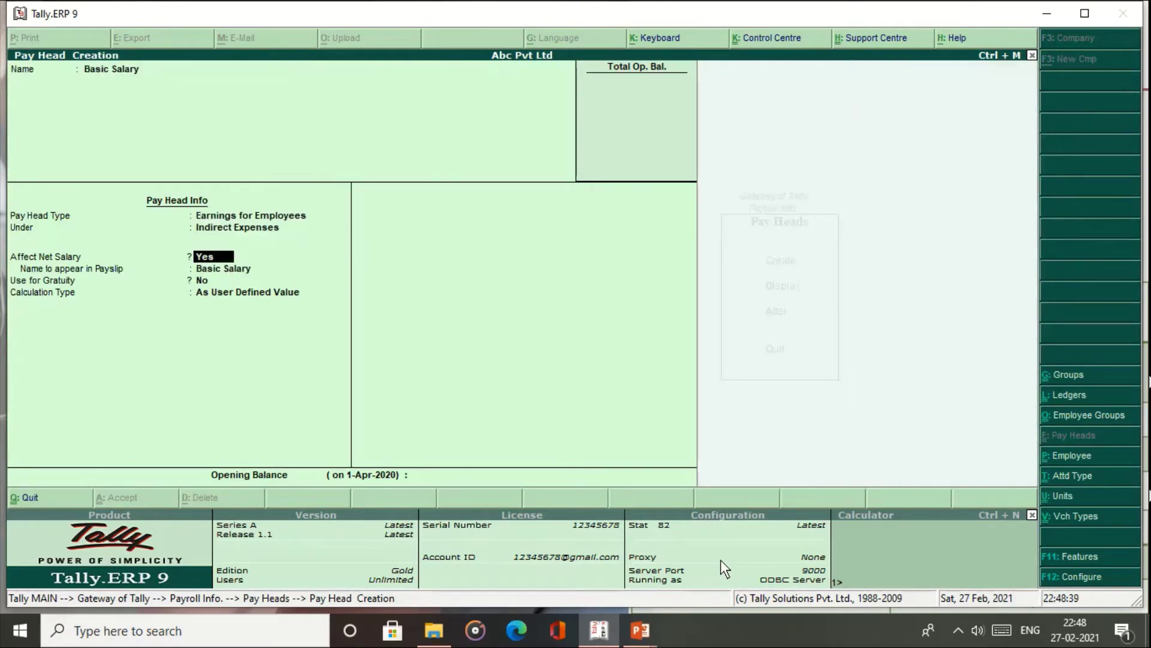
- Keep Basic Salary affecting net salary and excluded from gratuity, and set its calculation type to On Attendance
{"action": "key", "text": "Return"}
{"action": "key", "text": "Return"}
{"action": "key", "text": "Return"}
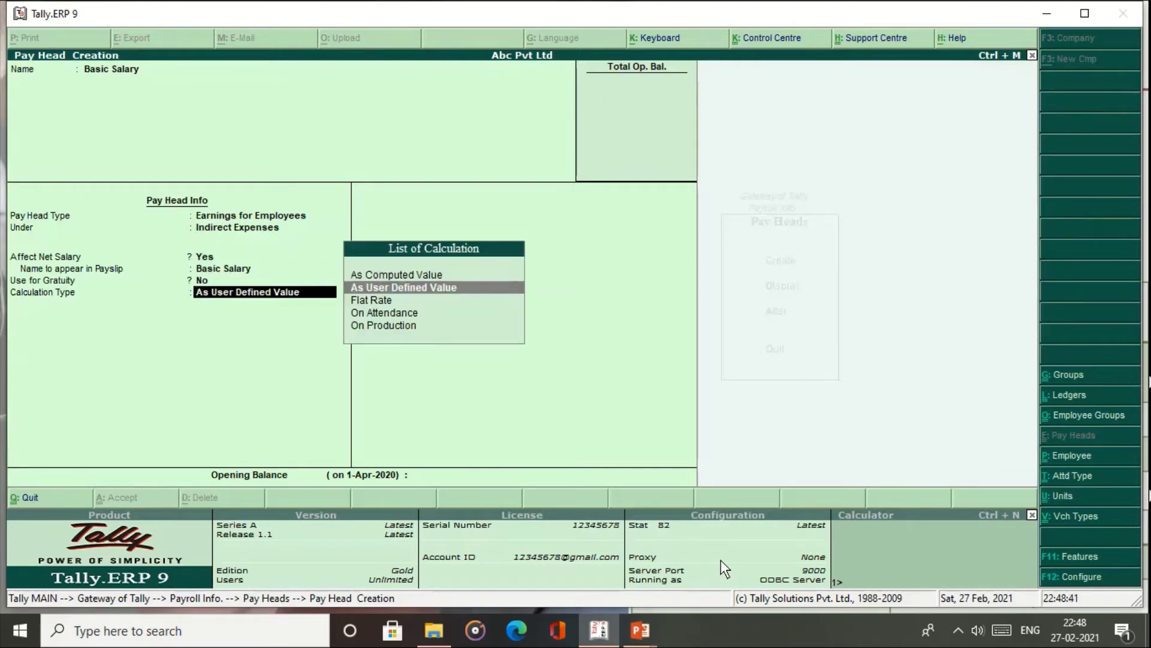
{"action": "key", "text": "Return"}
{"action": "key", "text": "BackSpace"}
{"action": "key", "text": "Down"}
{"action": "key", "text": "Down"}
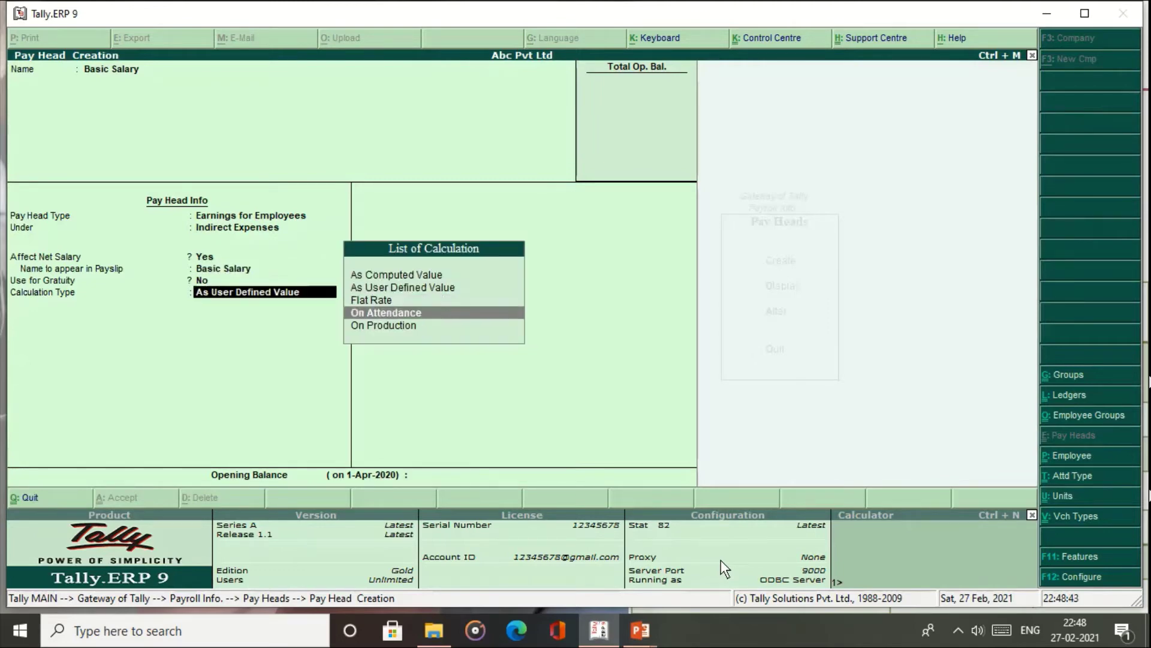
{"action": "key", "text": "Return"}
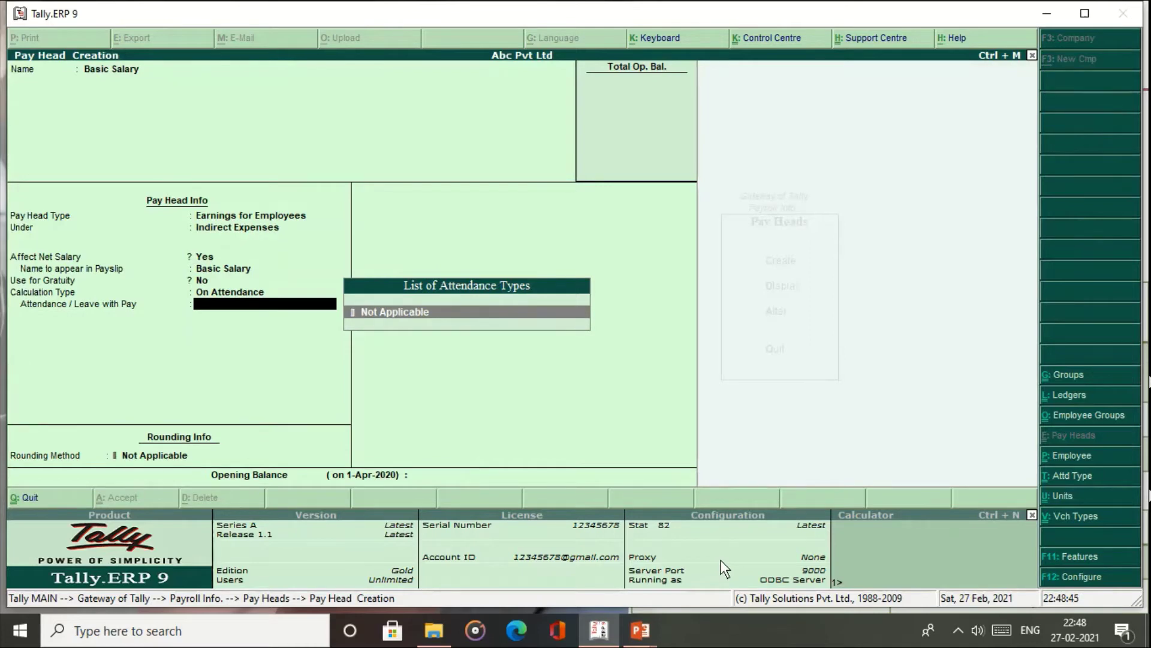
- Set leave with pay to Not Applicable, leave without pay to Absent, and the calculation period to Months as per calendar period
{"action": "key", "text": "Return"}
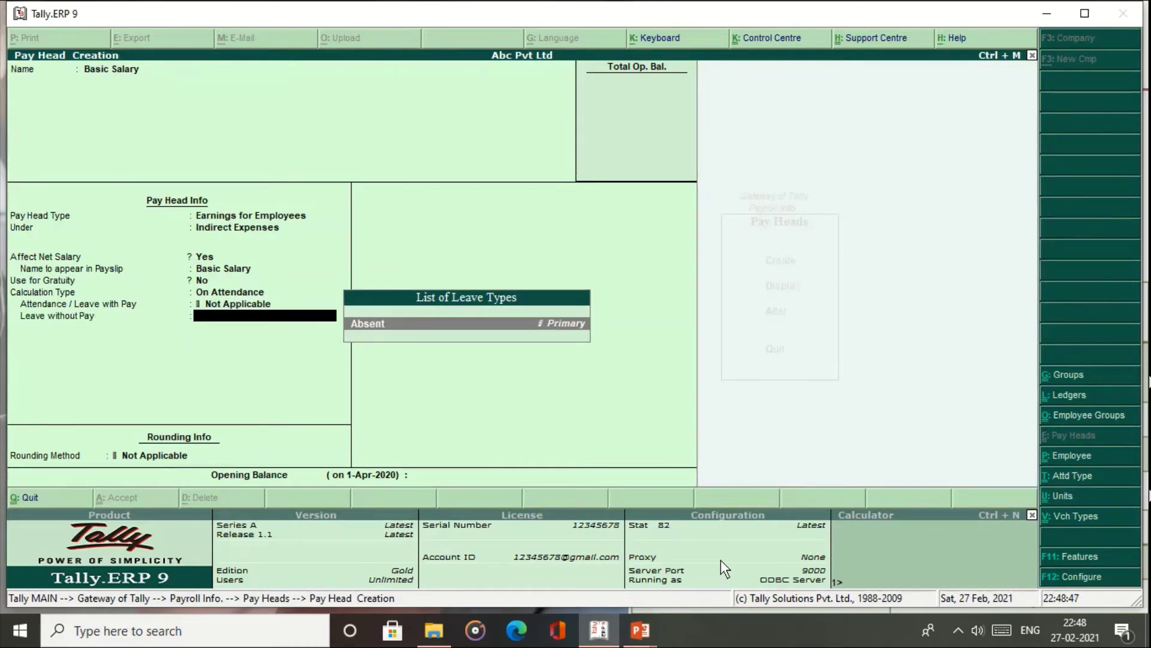
{"action": "key", "text": "Return"}
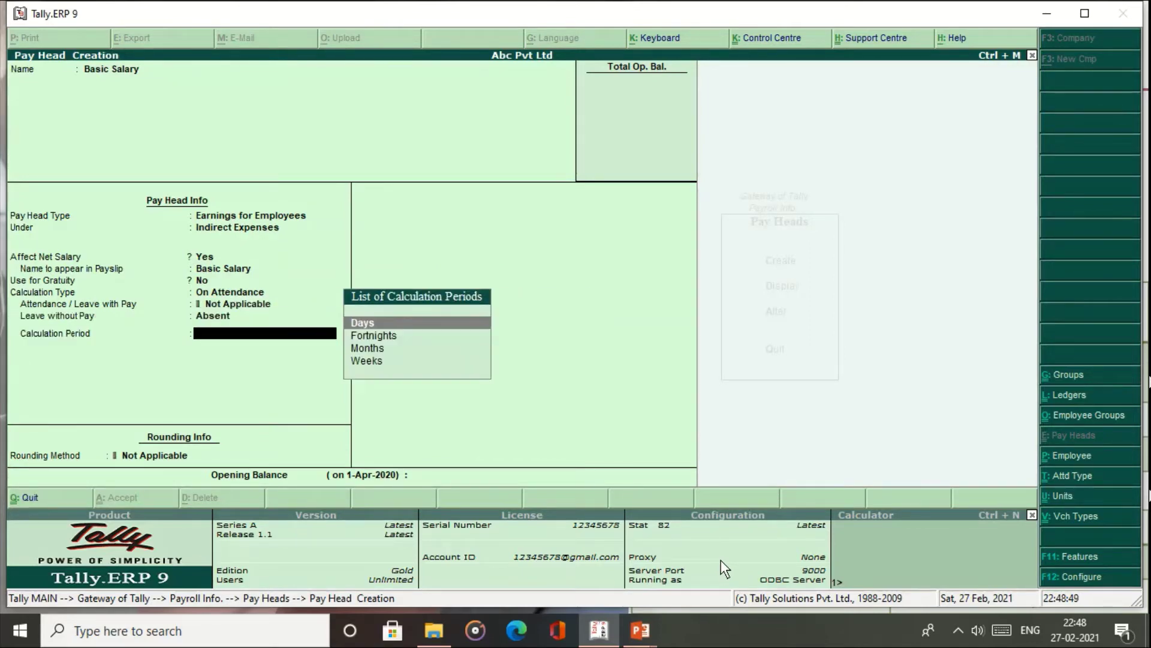
{"action": "key", "text": "Down"}
{"action": "key", "text": "Down"}
{"action": "key", "text": "Return"}
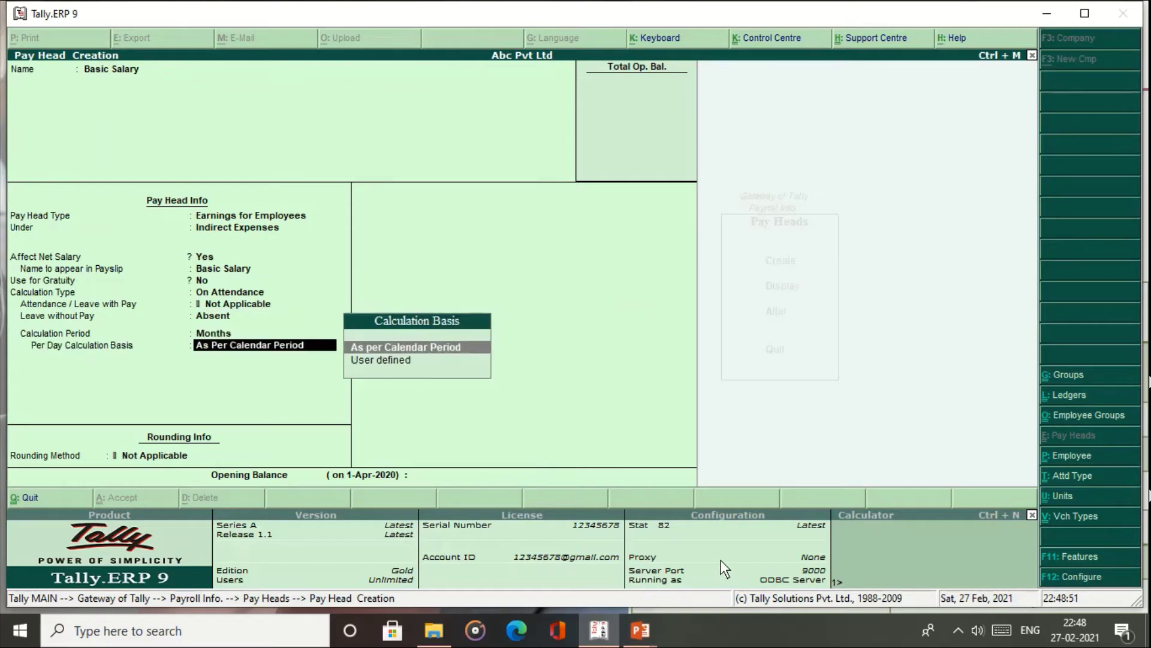
{"action": "key", "text": "Return"}
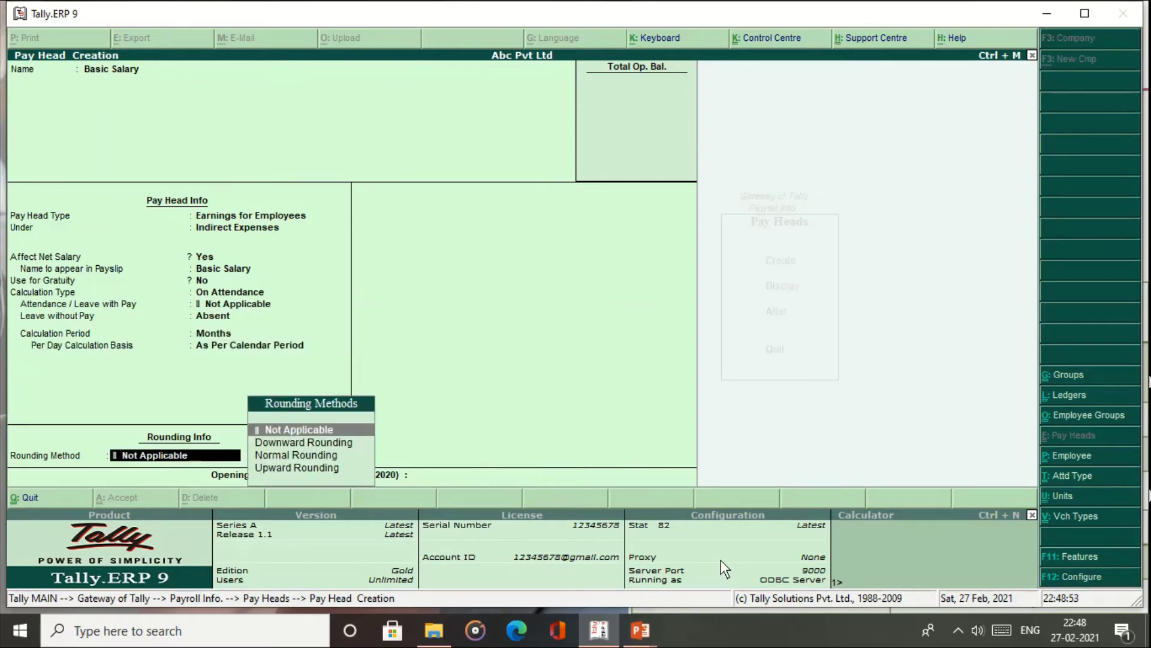
- Set Basic Salary's rounding method to Normal Rounding with no limit or opening balance, and save the pay head
{"action": "key", "text": "Down"}
{"action": "key", "text": "Down"}
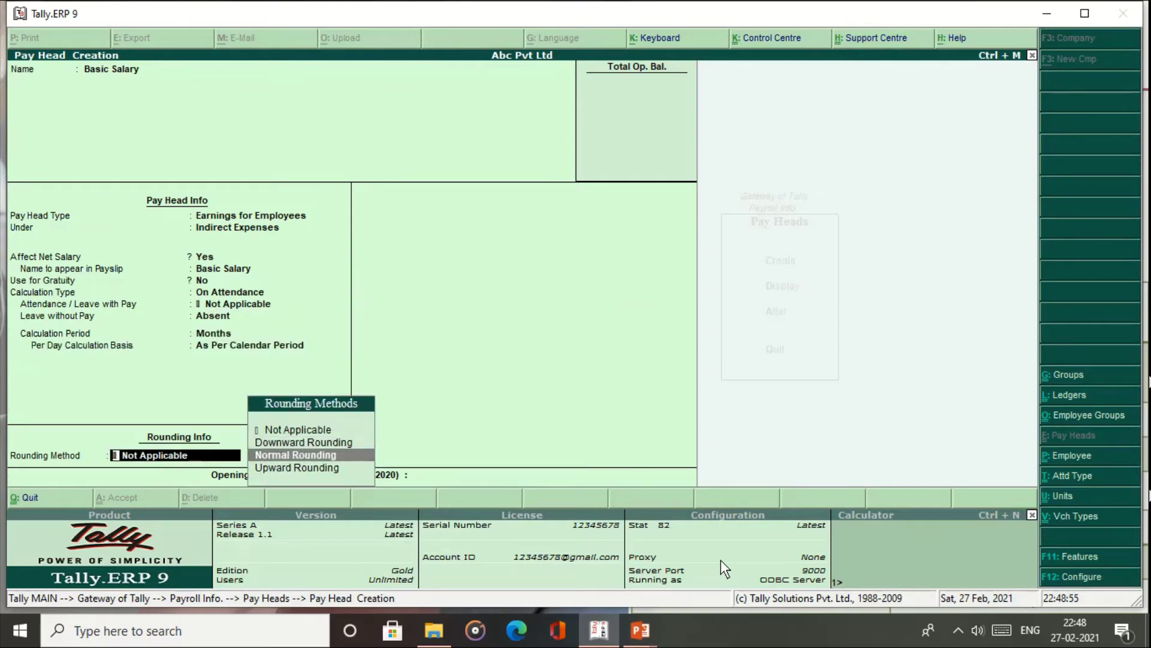
{"action": "key", "text": "Return"}
{"action": "key", "text": "Return"}
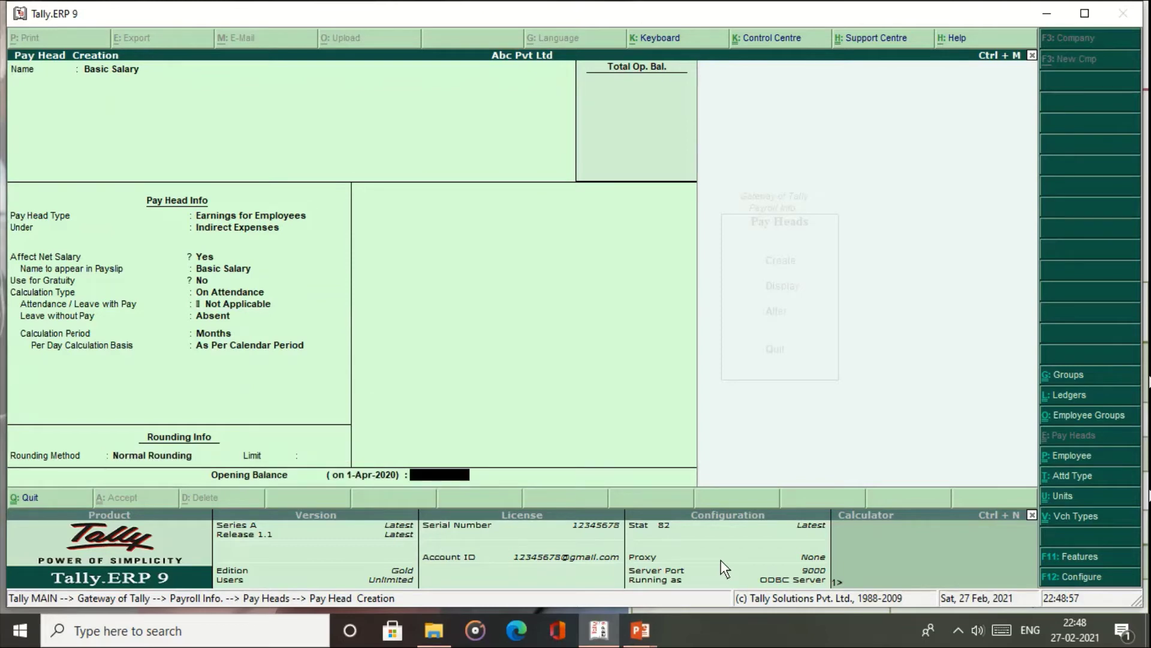
{"action": "key", "text": "Return"}
{"action": "key", "text": "Return"}
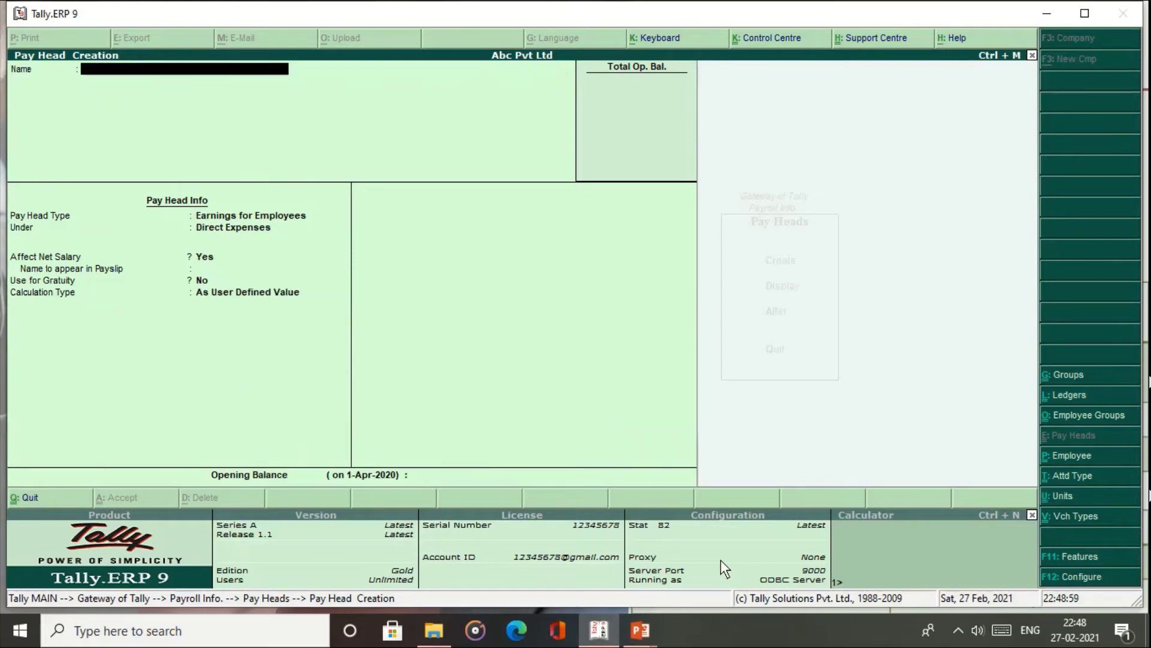
- Start a new pay head named HRA, with type Earnings for Employees, under Indirect Expenses, affecting net salary
{"action": "type", "text": "HRA"}
{"action": "key", "text": "Return"}
{"action": "key", "text": "Return"}
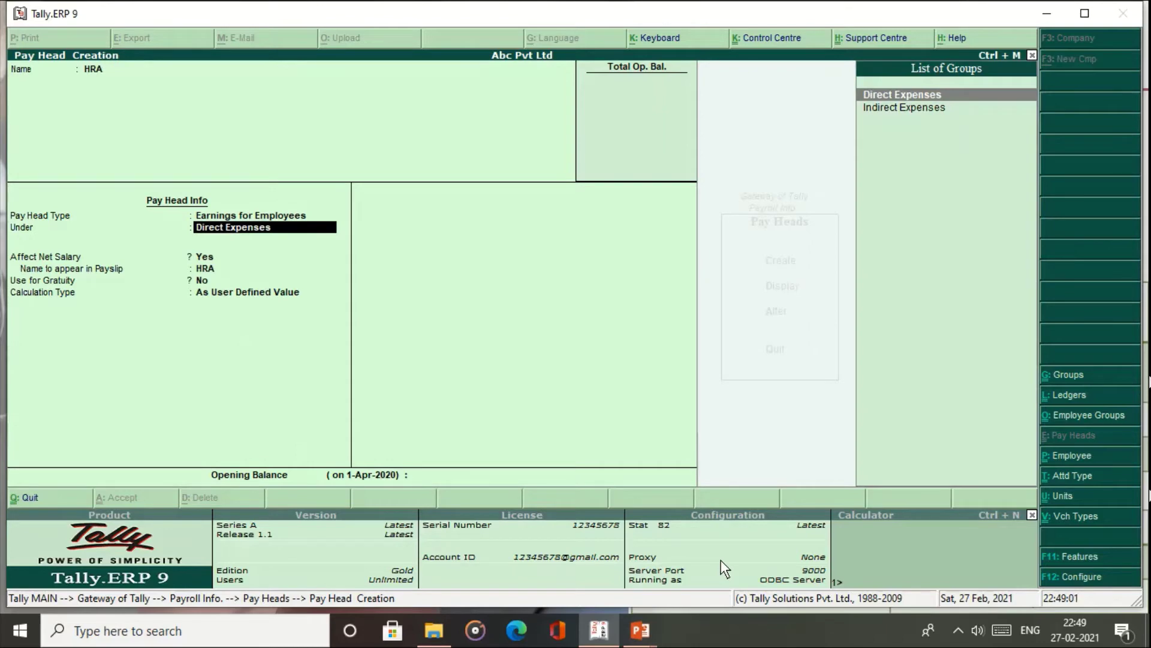
{"action": "key", "text": "Down"}
{"action": "key", "text": "Return"}
{"action": "key", "text": "Return"}
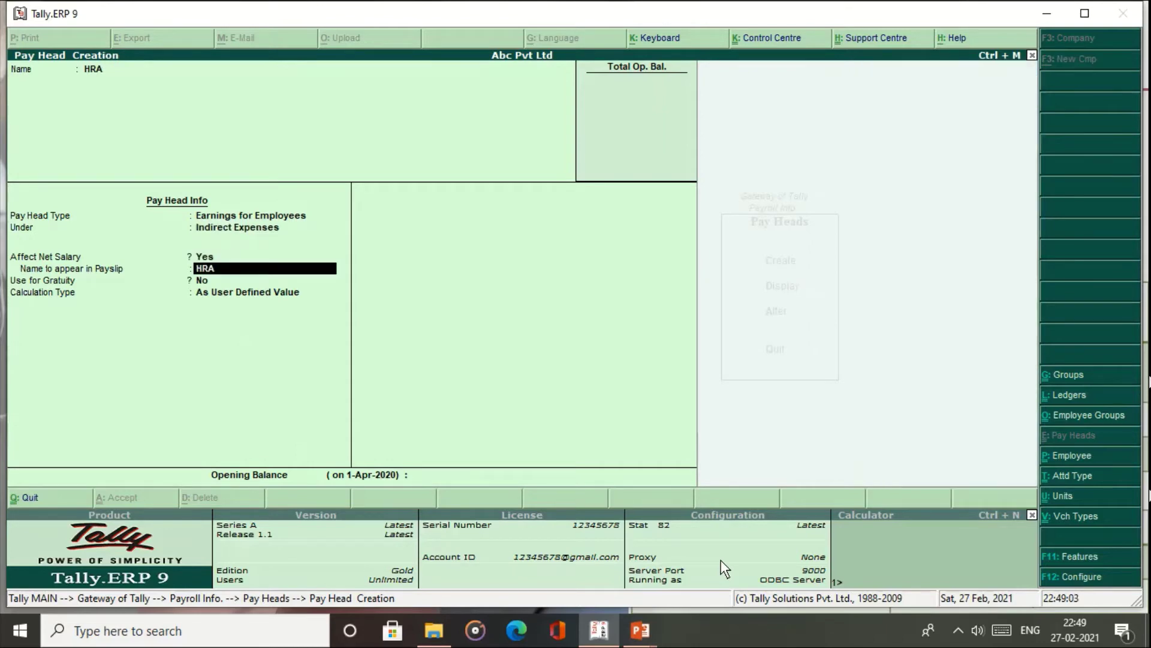
- Exclude HRA from gratuity and calculate it As Computed Value per Months, with Normal Rounding and no limit
{"action": "key", "text": "Return"}
{"action": "key", "text": "Return"}
{"action": "key", "text": "Up"}
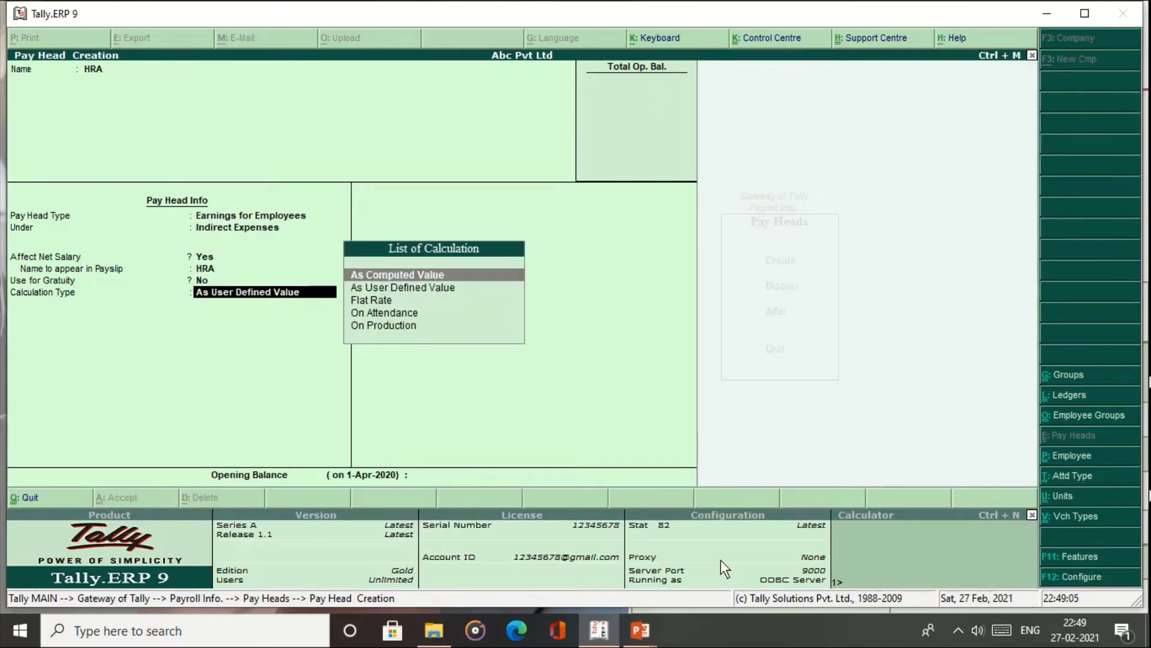
{"action": "key", "text": "Return"}
{"action": "key", "text": "Return"}
{"action": "key", "text": "Down"}
{"action": "key", "text": "Down"}
{"action": "key", "text": "Return"}
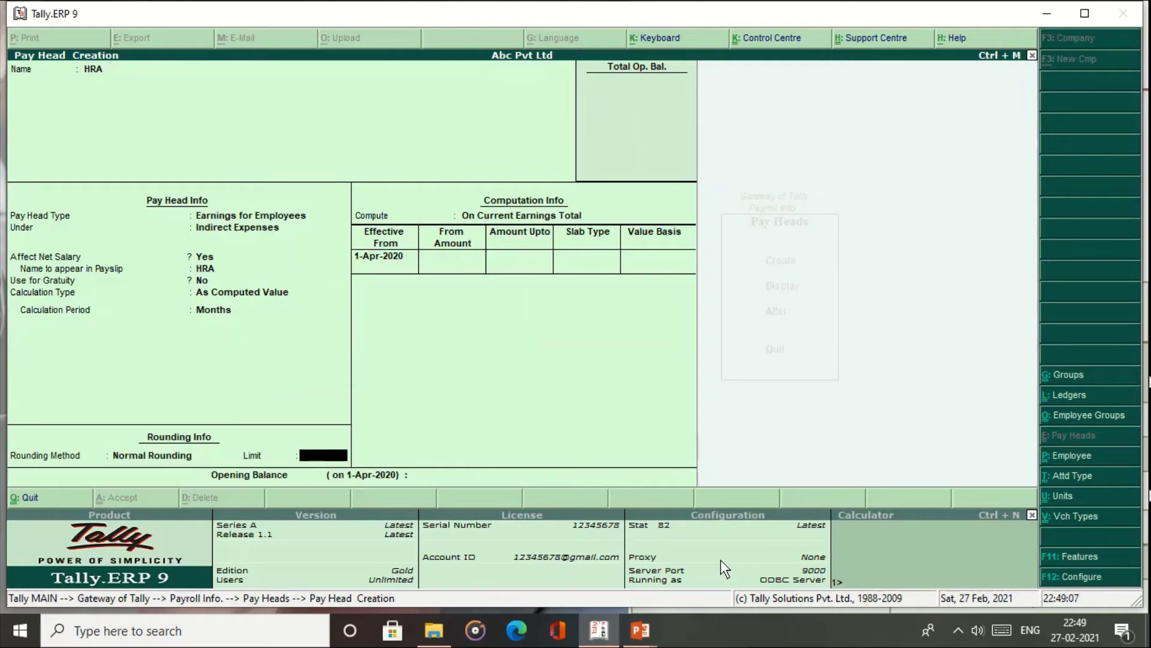
{"action": "key", "text": "Return"}
- Base HRA's computation On Specified Formula, adding only the Basic Salary pay head to the formula
{"action": "key", "text": "Down"}
{"action": "key", "text": "Down"}
{"action": "key", "text": "Down"}
{"action": "key", "text": "Return"}
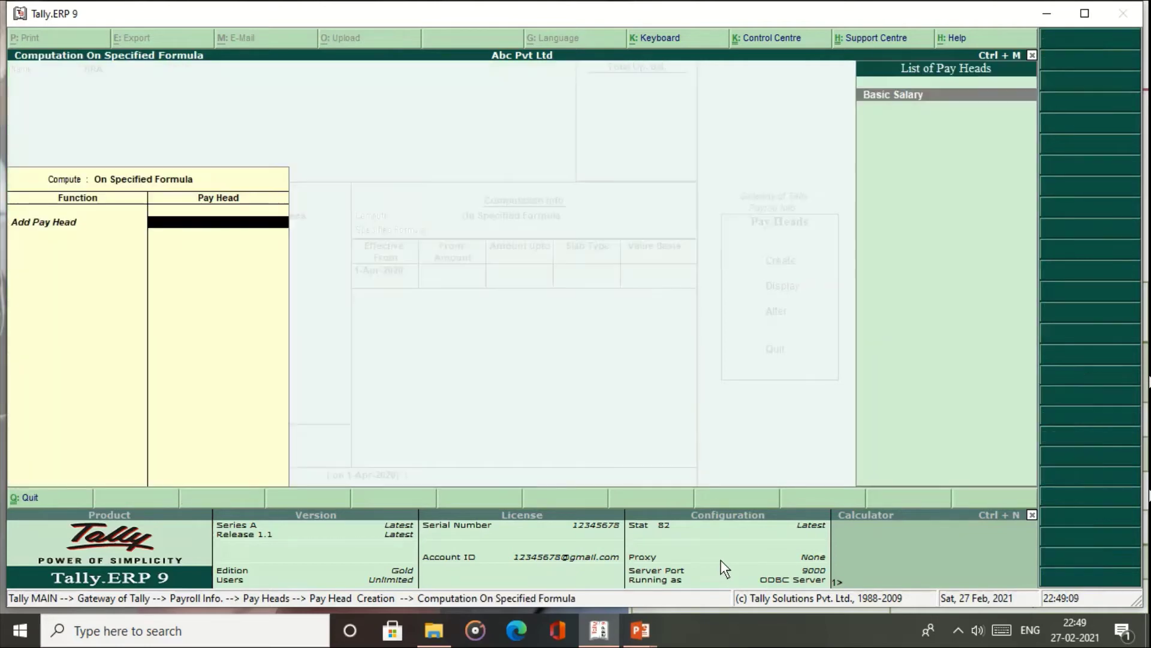
{"action": "key", "text": "Return"}
{"action": "key", "text": "Return"}
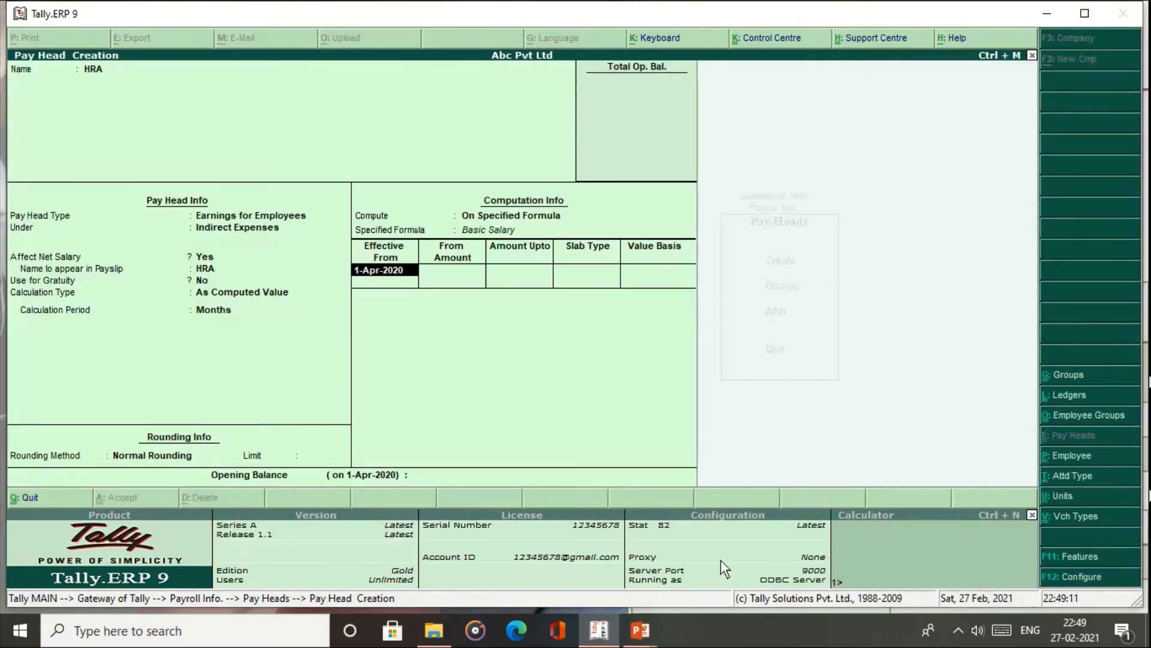
- Give HRA a percentage slab of 20% effective from 1-Apr-2020, and save the pay head
{"action": "key", "text": "Return"}
{"action": "key", "text": "Return"}
{"action": "key", "text": "Return"}
{"action": "key", "text": "Return"}
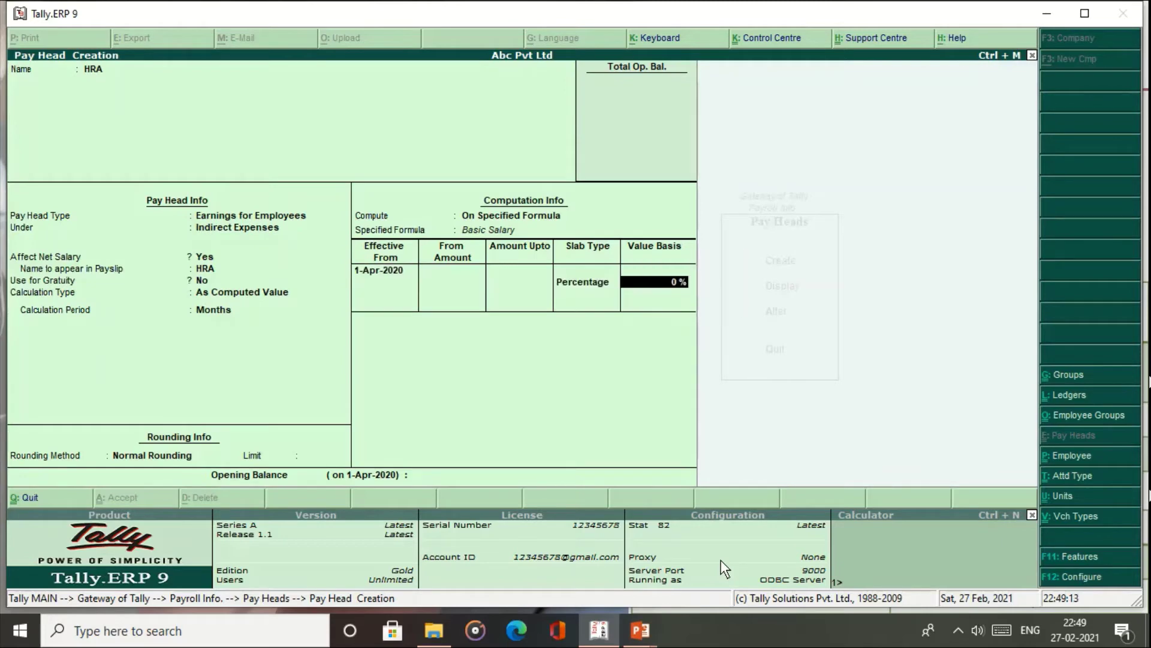
{"action": "type", "text": "20"}
{"action": "key", "text": "Return"}
{"action": "key", "text": "Return"}
{"action": "key", "text": "Return"}
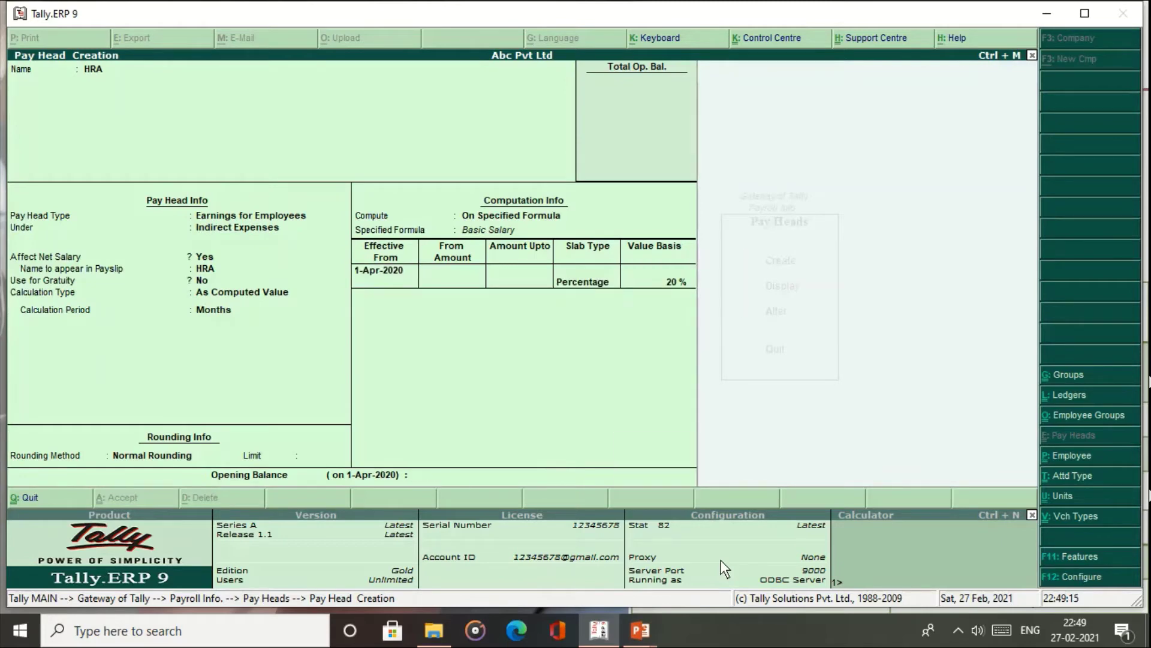
{"action": "key", "text": "Return"}
- Start a new pay head named DA, type Earnings for Employees, under Indirect Expenses, affecting net salary and excluded from gratuity
{"action": "type", "text": "DA"}
{"action": "key", "text": "Return"}
{"action": "key", "text": "Return"}
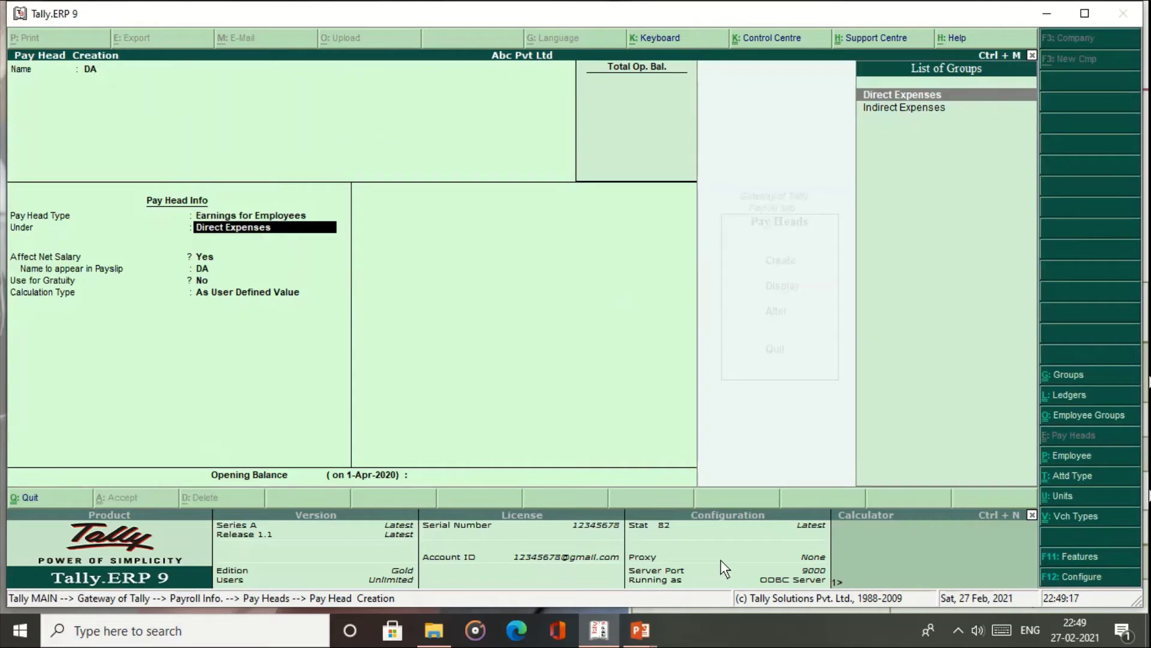
{"action": "key", "text": "Down"}
{"action": "key", "text": "Return"}
{"action": "key", "text": "Return"}
{"action": "key", "text": "Return"}
{"action": "key", "text": "Return"}
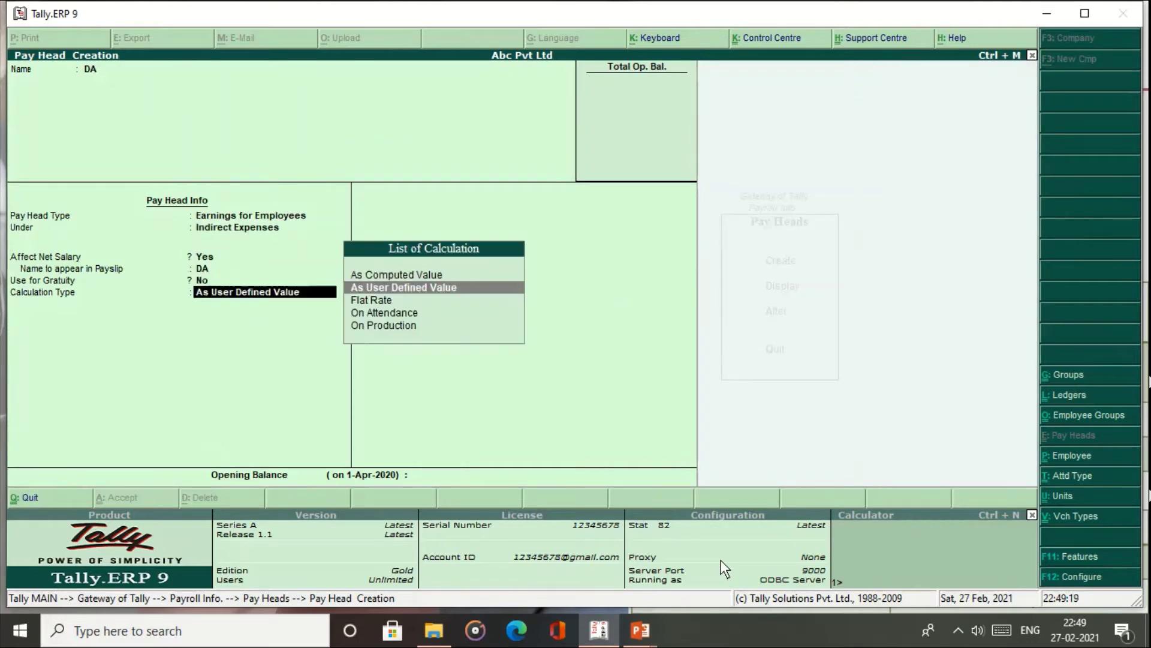
- Set DA's calculation type to As Computed Value per Months, with Normal Rounding and no limit
{"action": "key", "text": "Return"}
{"action": "key", "text": "BackSpace"}
{"action": "key", "text": "Up"}
{"action": "key", "text": "Return"}
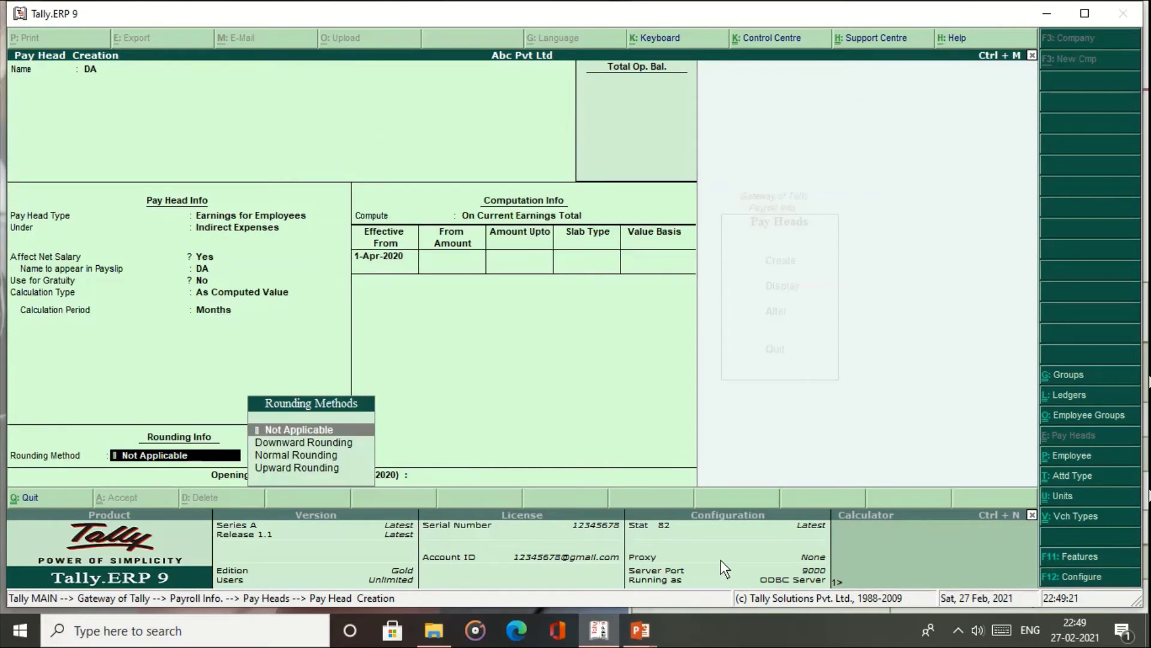
{"action": "key", "text": "Down"}
{"action": "key", "text": "Down"}
{"action": "key", "text": "Return"}
{"action": "key", "text": "Return"}
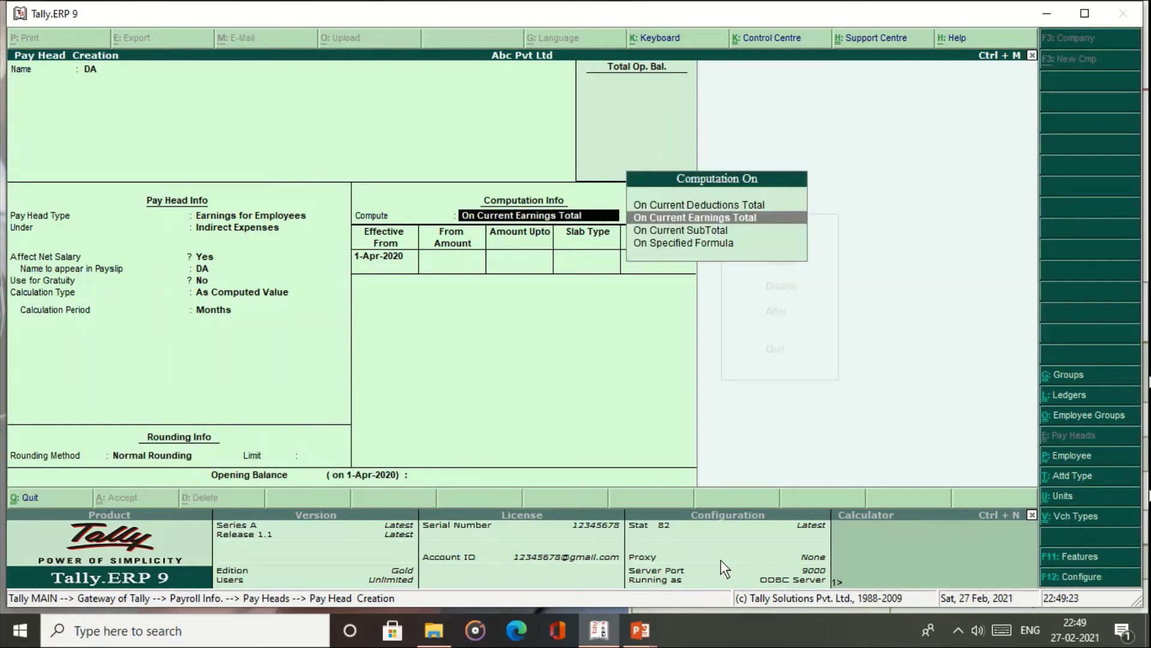
- Base DA's computation On Specified Formula, with Basic Salary as the only pay head in the formula
{"action": "key", "text": "Down"}
{"action": "key", "text": "Down"}
{"action": "key", "text": "Return"}
{"action": "key", "text": "Return"}
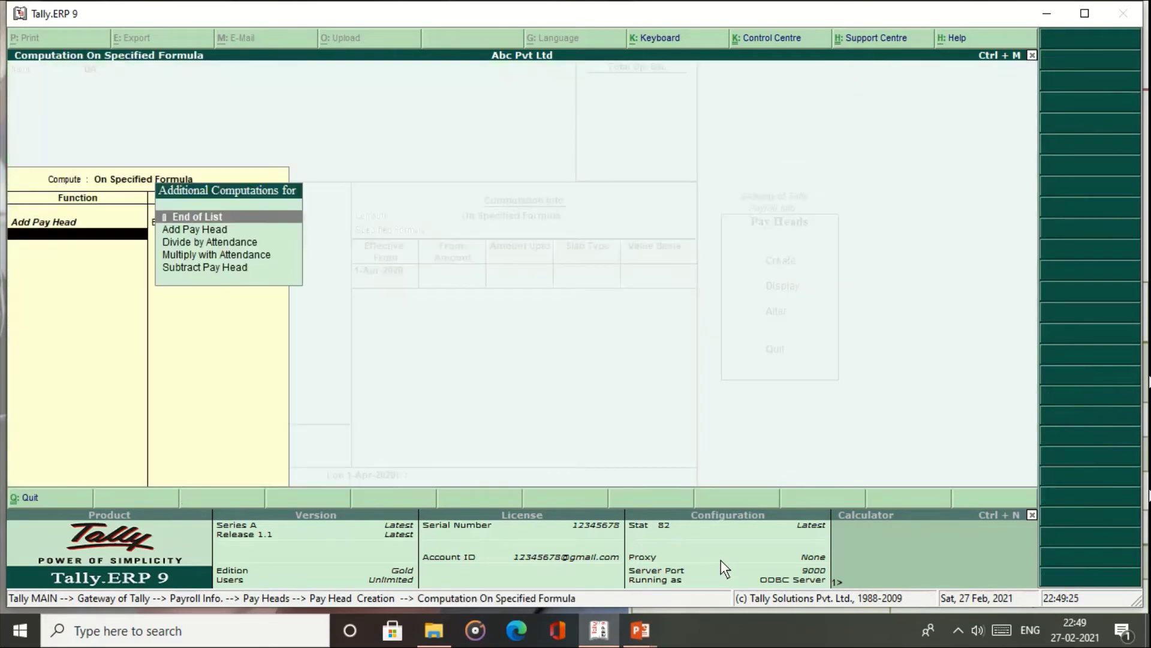
{"action": "key", "text": "Return"}
- Give DA a percentage slab of 80% effective from 1-Apr-2020, and save the pay head
{"action": "key", "text": "Return"}
{"action": "key", "text": "Return"}
{"action": "key", "text": "Return"}
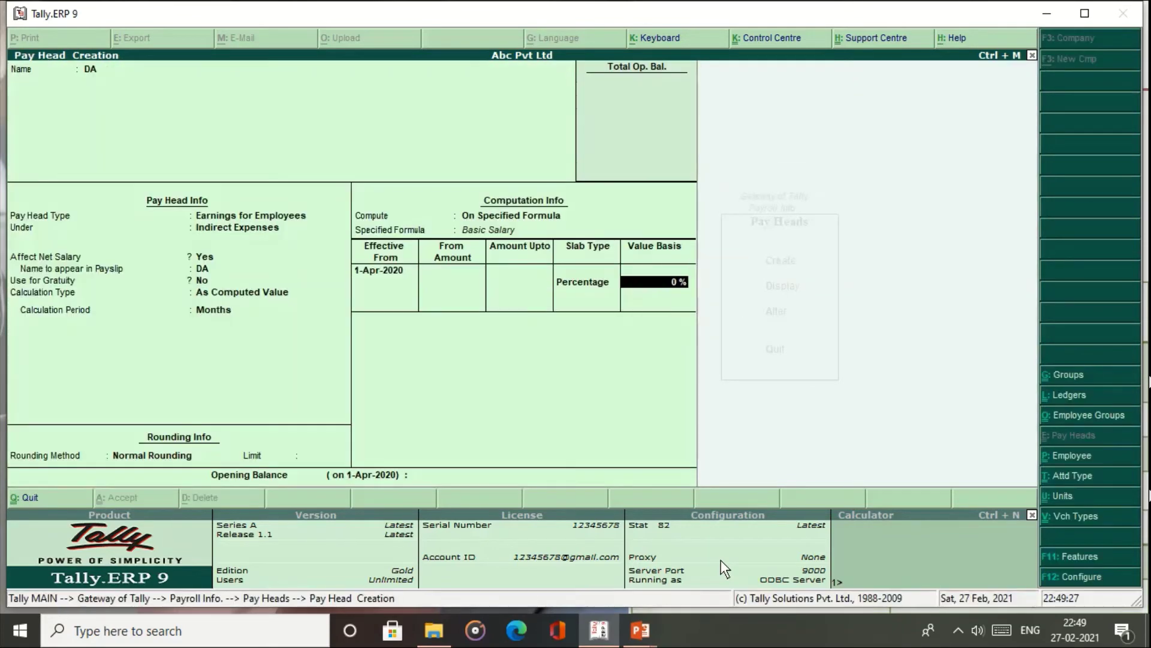
{"action": "type", "text": "80"}
{"action": "key", "text": "Return"}
{"action": "key", "text": "Return"}
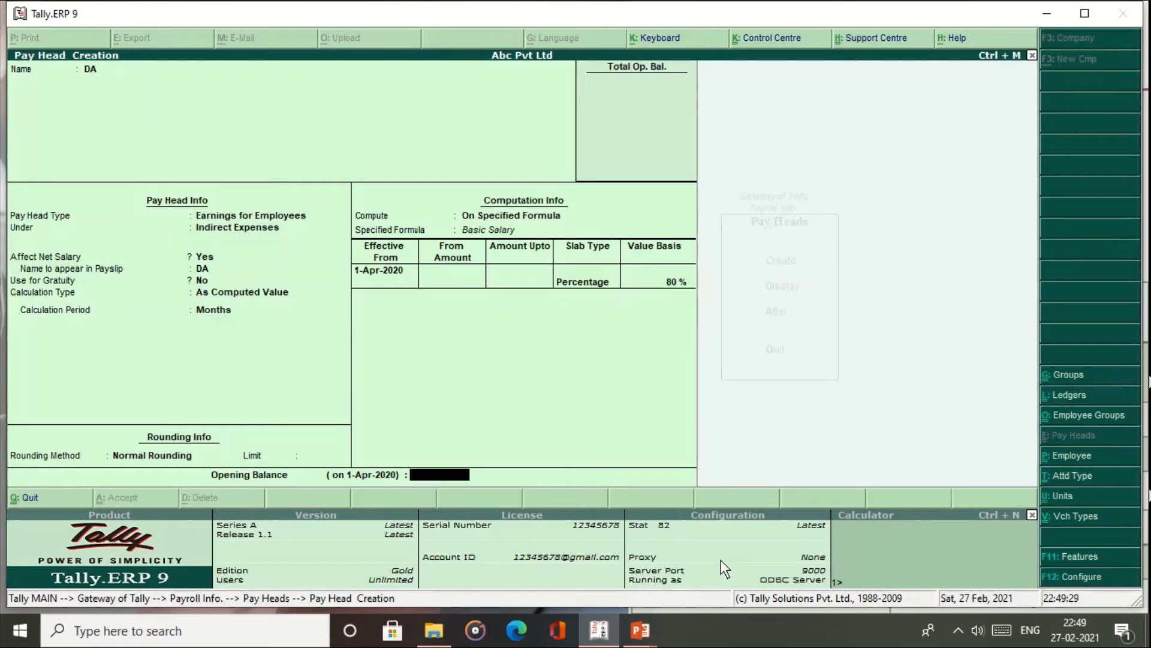
{"action": "key", "text": "Return"}
{"action": "key", "text": "Return"}
- Start a new pay head named PF, with type Deductions From Employees, under Current Liabilities
{"action": "type", "text": "PF"}
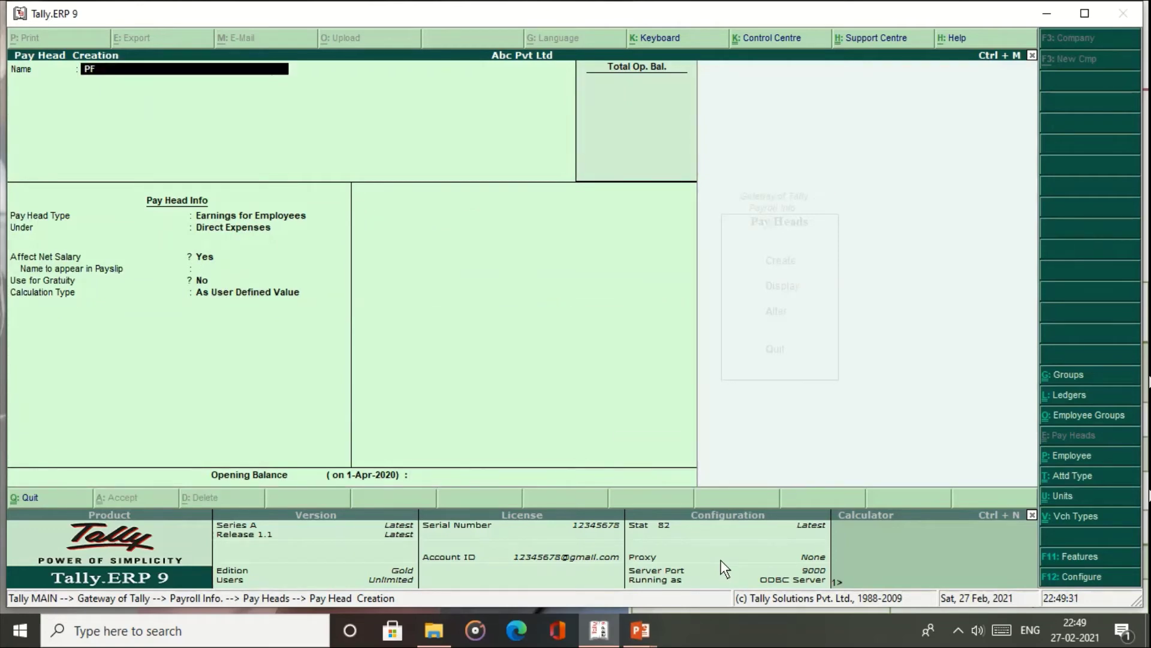
{"action": "key", "text": "Return"}
{"action": "key", "text": "Up"}
{"action": "key", "text": "Return"}
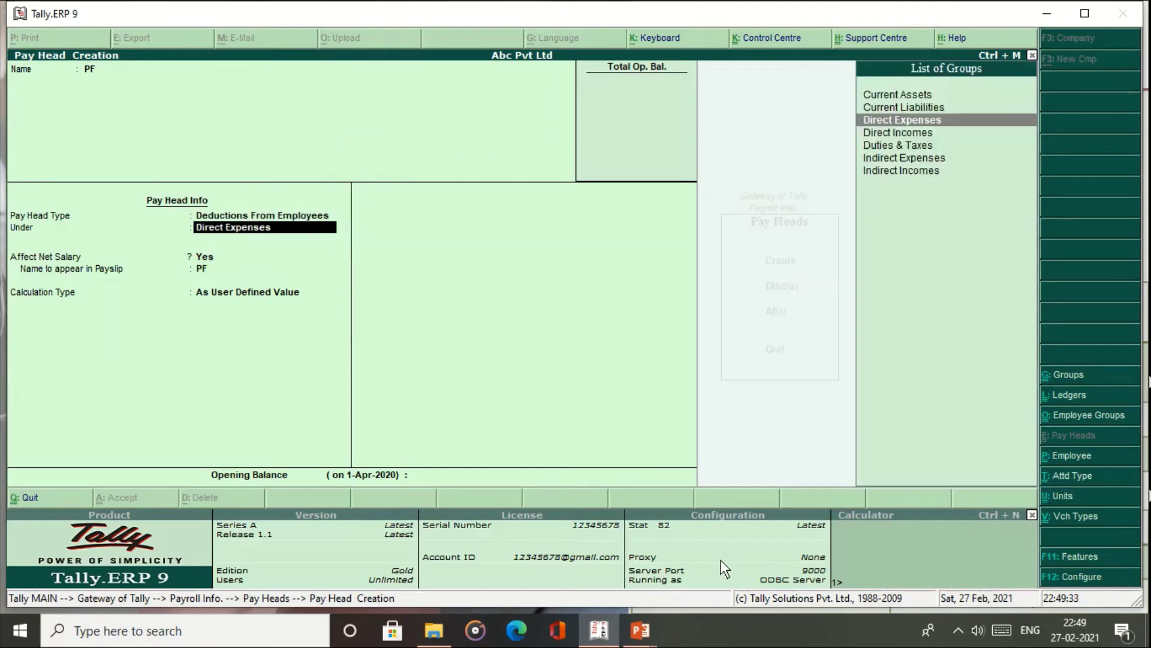
{"action": "key", "text": "Up"}
{"action": "key", "text": "Return"}
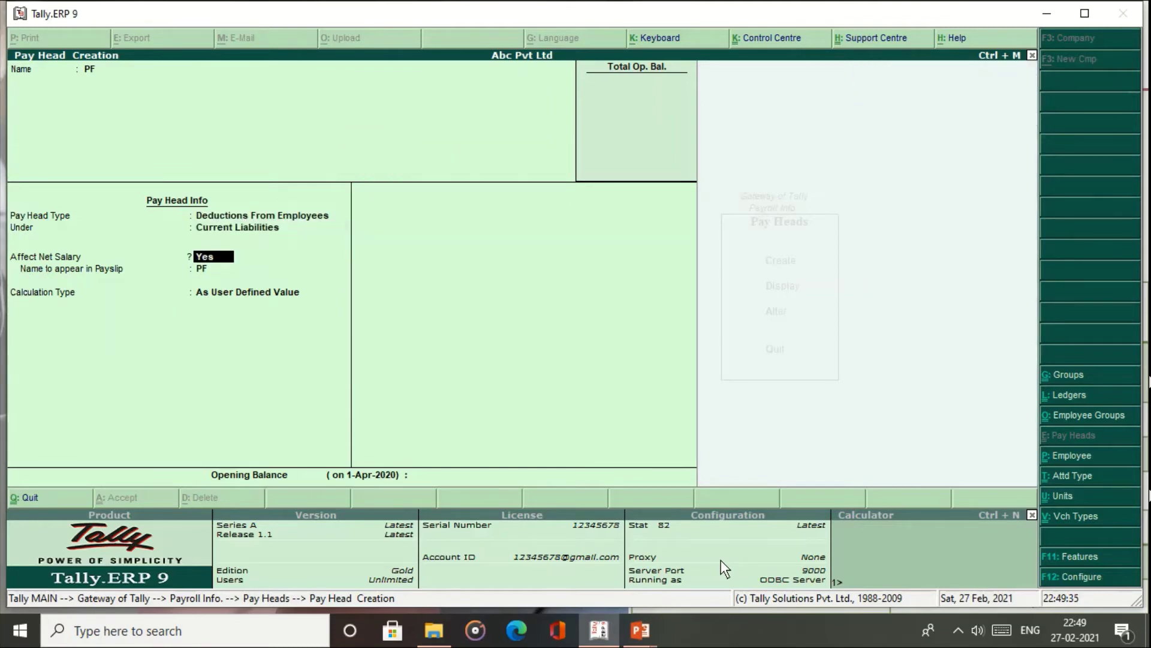
- Keep PF affecting net salary and calculate it As Computed Value per Months, with Normal Rounding and no limit
{"action": "key", "text": "Return"}
{"action": "key", "text": "Return"}
{"action": "key", "text": "Up"}
{"action": "key", "text": "Return"}
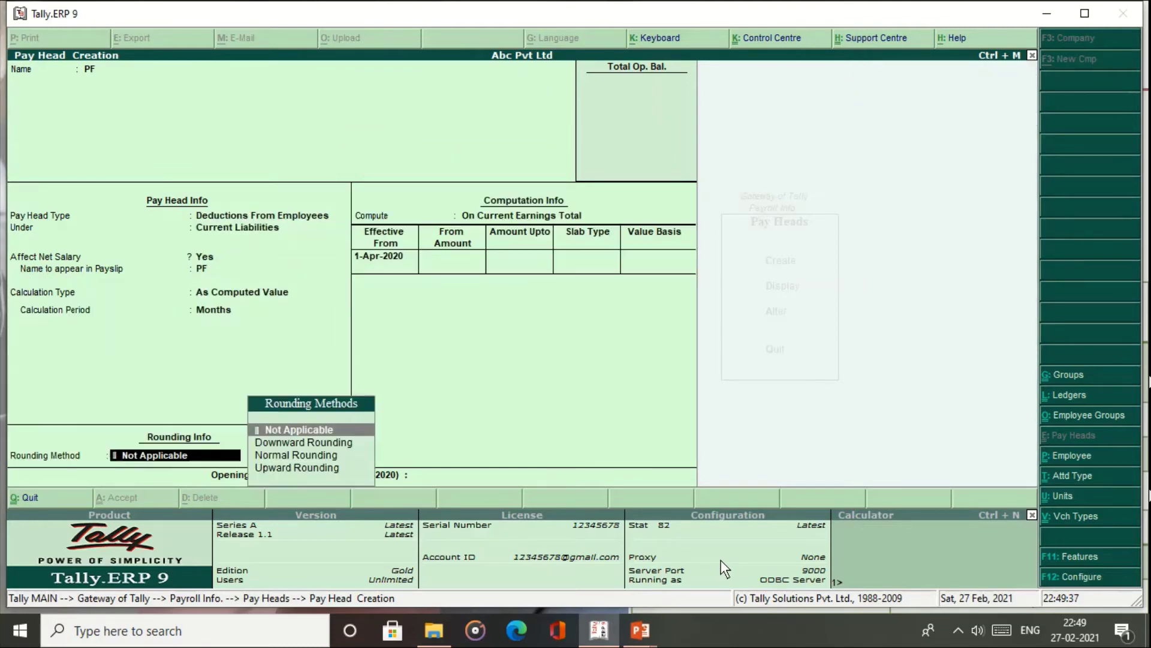
{"action": "key", "text": "Down"}
{"action": "key", "text": "Down"}
{"action": "key", "text": "Return"}
{"action": "key", "text": "Return"}
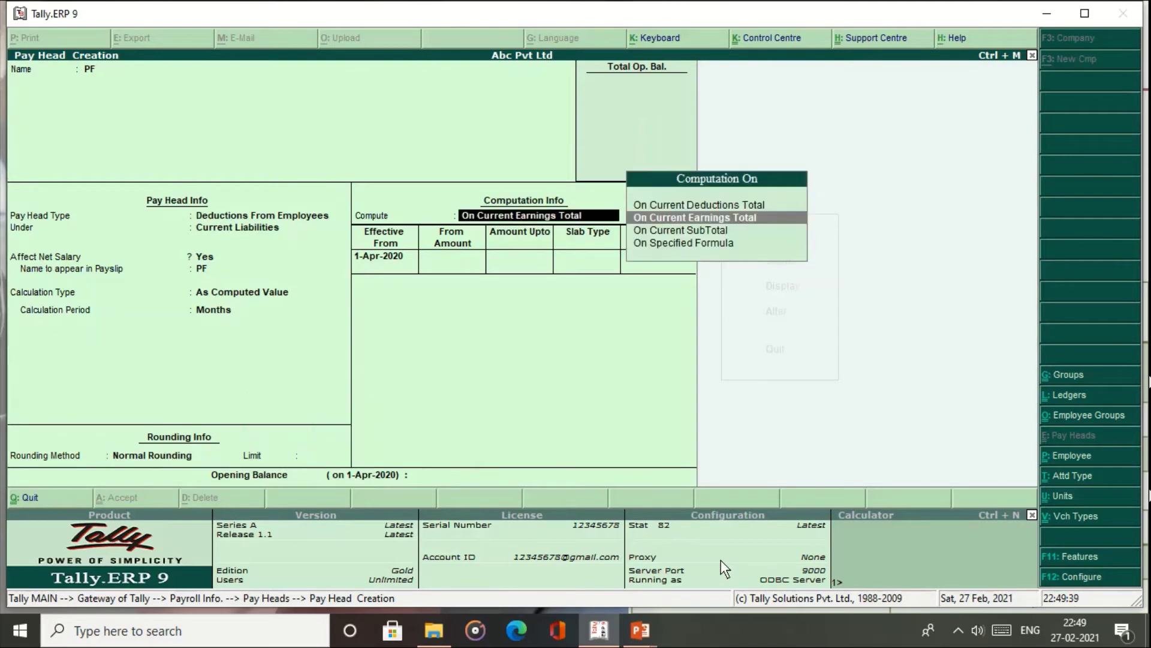
- Base PF's computation On Specified Formula, using only the Basic Salary pay head
{"action": "key", "text": "Down"}
{"action": "key", "text": "Down"}
{"action": "key", "text": "Return"}
{"action": "key", "text": "Return"}
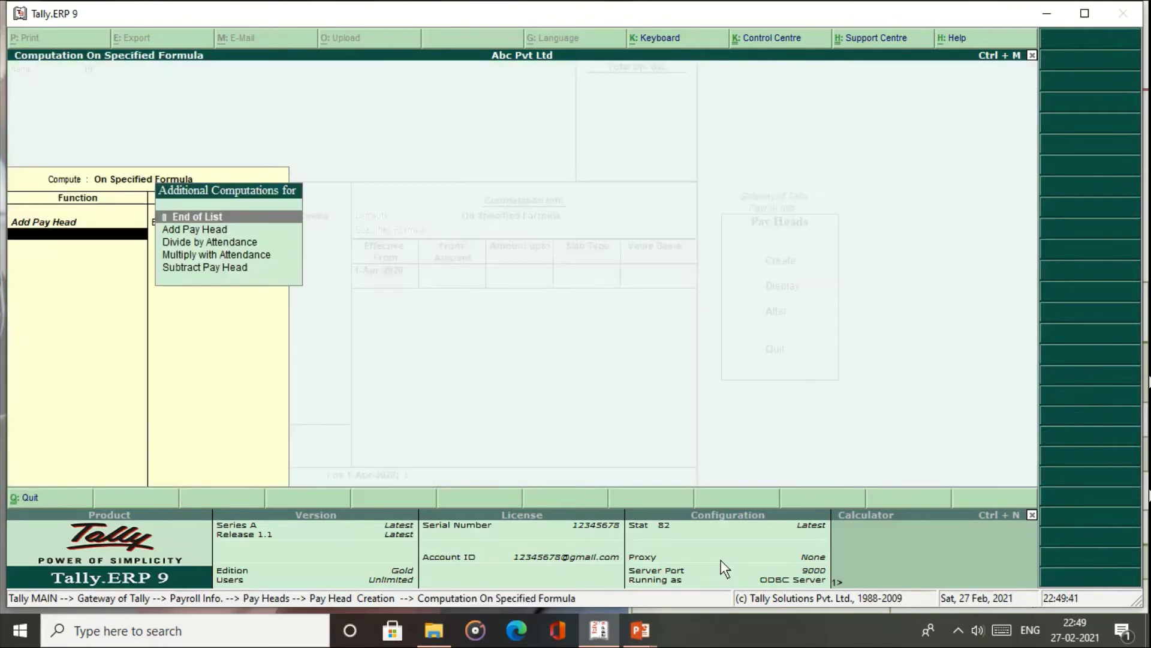
{"action": "key", "text": "Return"}
- Give PF a percentage slab of 25% effective from 1-Apr-2020, and save the pay head
{"action": "key", "text": "Return"}
{"action": "key", "text": "Return"}
{"action": "key", "text": "Return"}
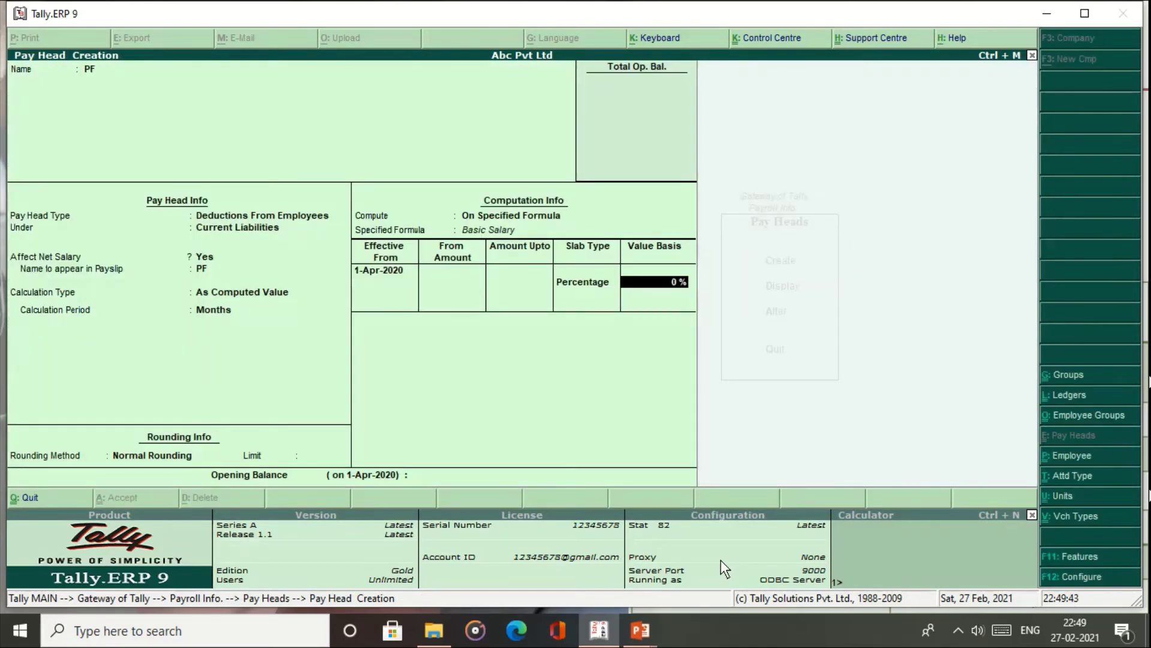
{"action": "type", "text": "25"}
{"action": "key", "text": "Return"}
{"action": "key", "text": "Return"}
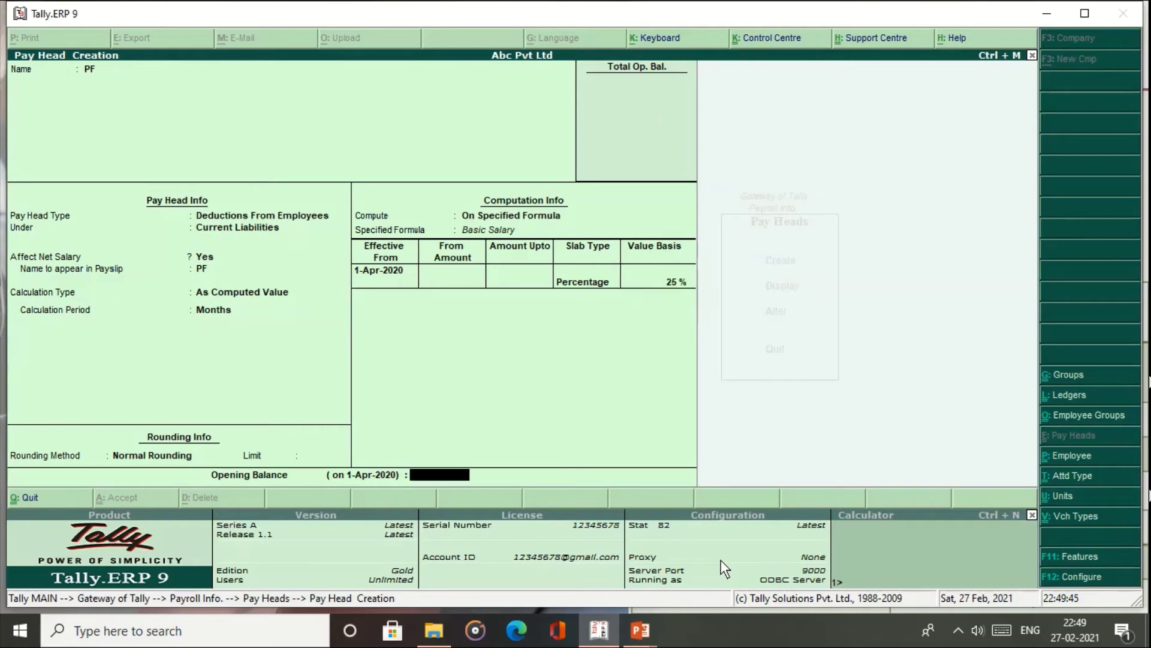
{"action": "key", "text": "Return"}
{"action": "key", "text": "Return"}
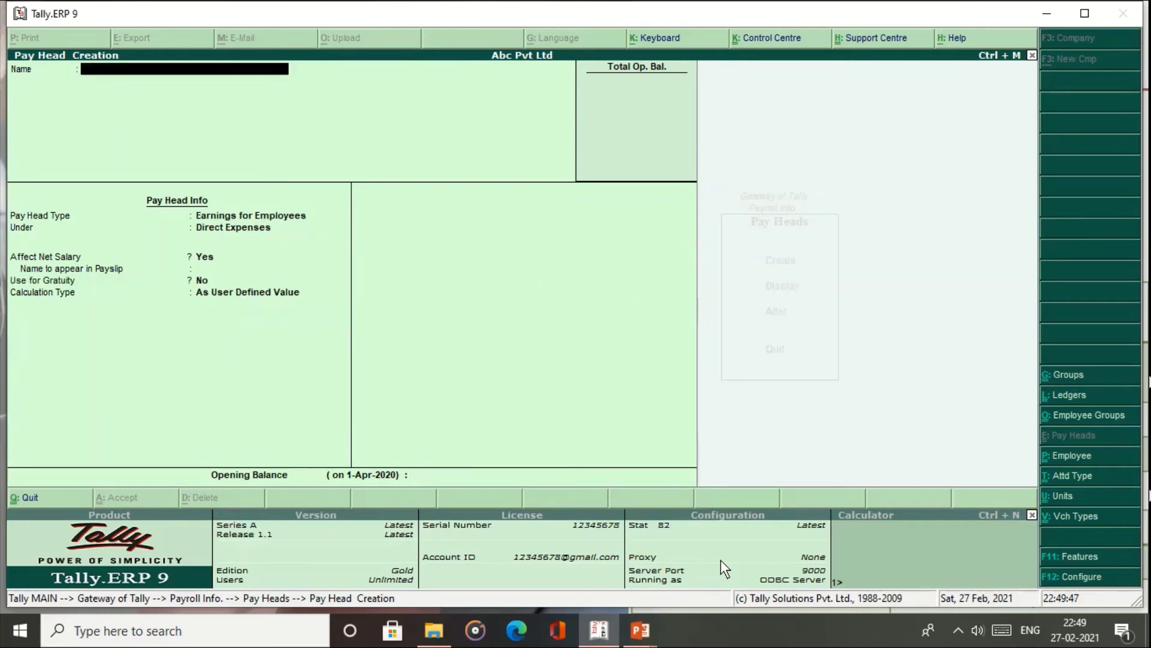
- Leave pay head creation and check the list of created pay heads
{"action": "key", "text": "Escape"}
{"action": "key", "text": "Down"}
{"action": "key", "text": "Return"}
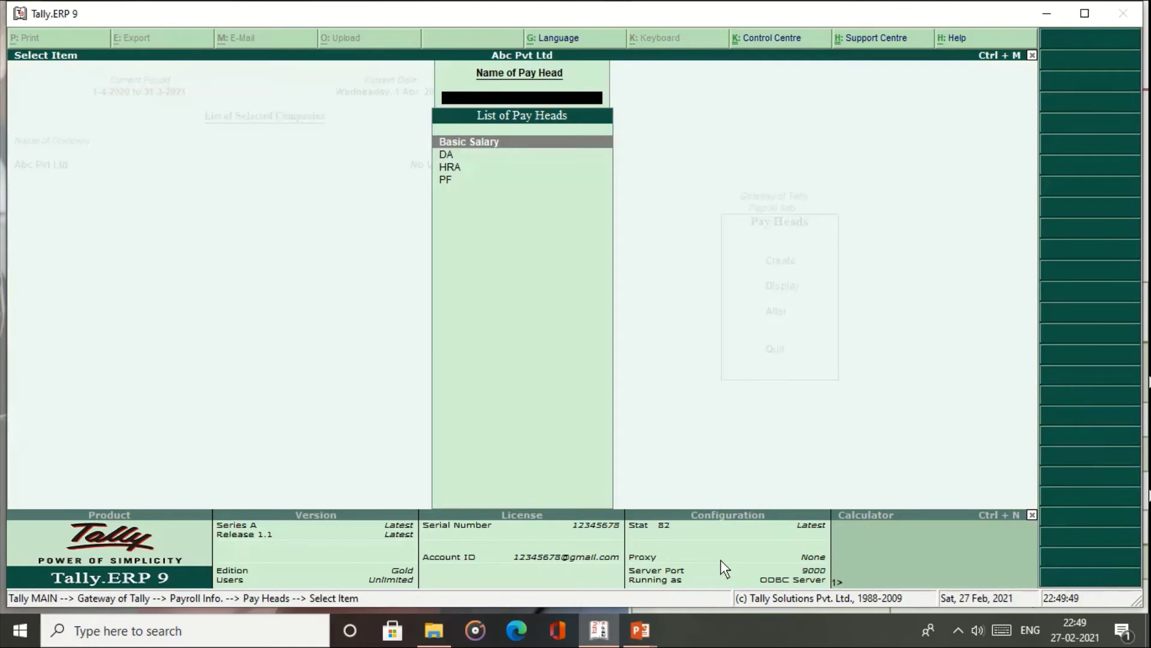
{"action": "key", "text": "Down"}
{"action": "key", "text": "Down"}
{"action": "key", "text": "Escape"}
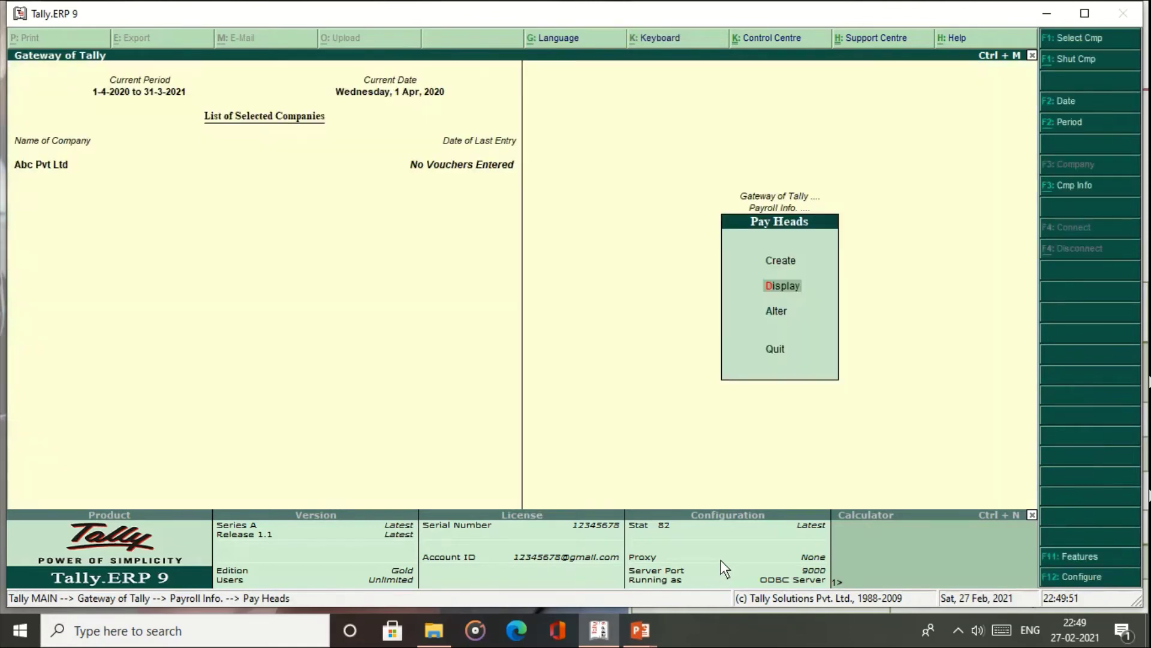
- Start creating salary details for the Supervisor employee group
{"action": "key", "text": "Escape"}
{"action": "key", "text": "Down"}
{"action": "key", "text": "Down"}
{"action": "key", "text": "Down"}
{"action": "key", "text": "Down"}
{"action": "key", "text": "Down"}
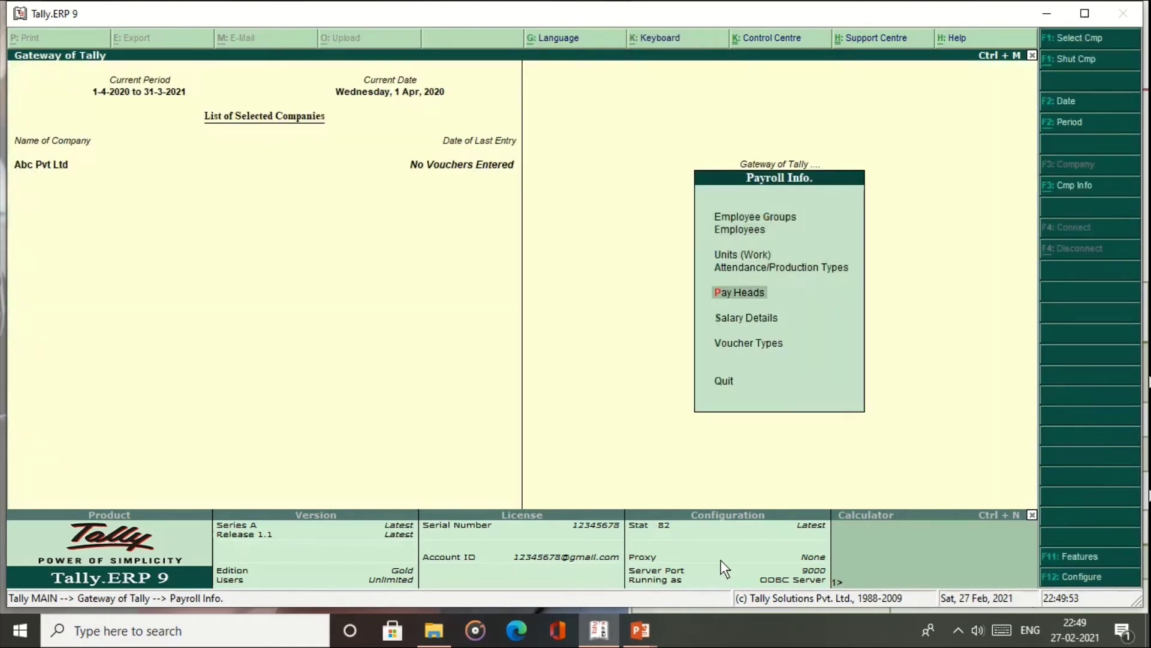
{"action": "key", "text": "Return"}
{"action": "key", "text": "Return"}
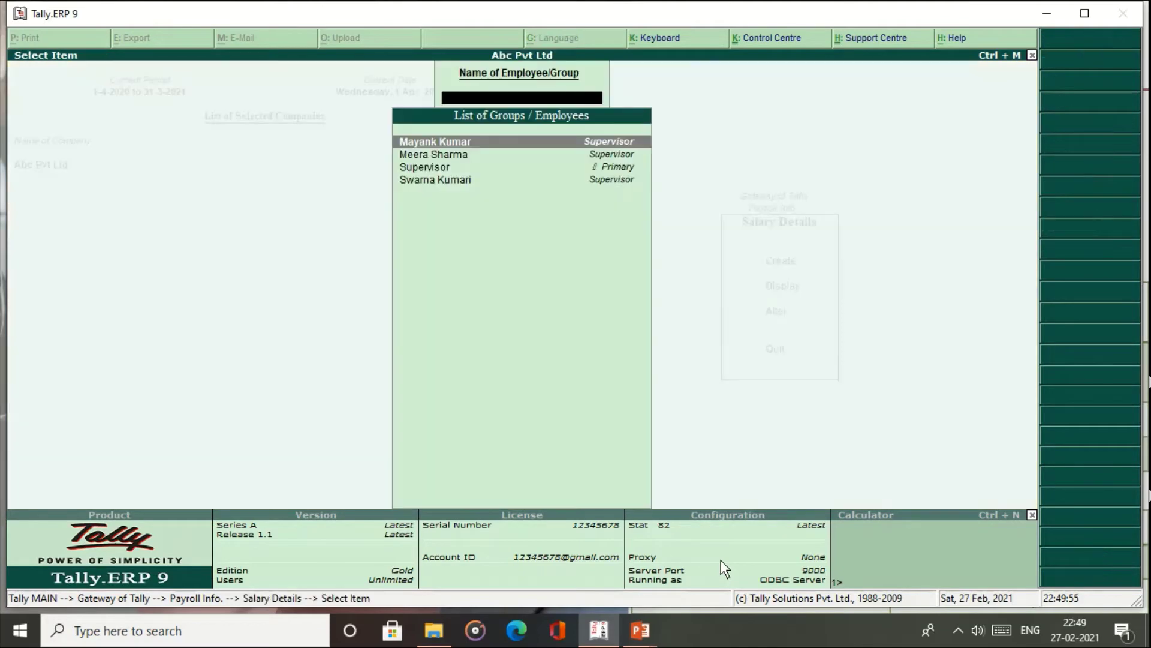
{"action": "key", "text": "Down"}
{"action": "key", "text": "Down"}
{"action": "key", "text": "Down"}
{"action": "key", "text": "Up"}
{"action": "key", "text": "Return"}
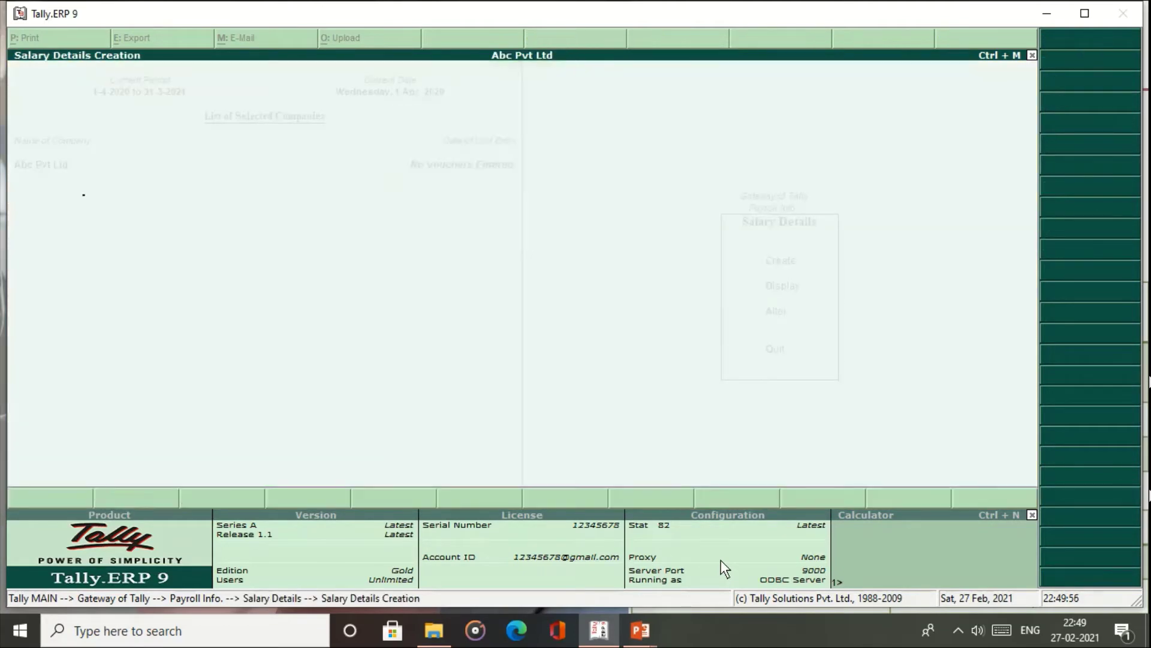
- Add the Basic Salary, DA, HRA and PF pay heads to the Supervisor group's salary details effective 1-Apr-2020, and save them
{"action": "key", "text": "Return"}
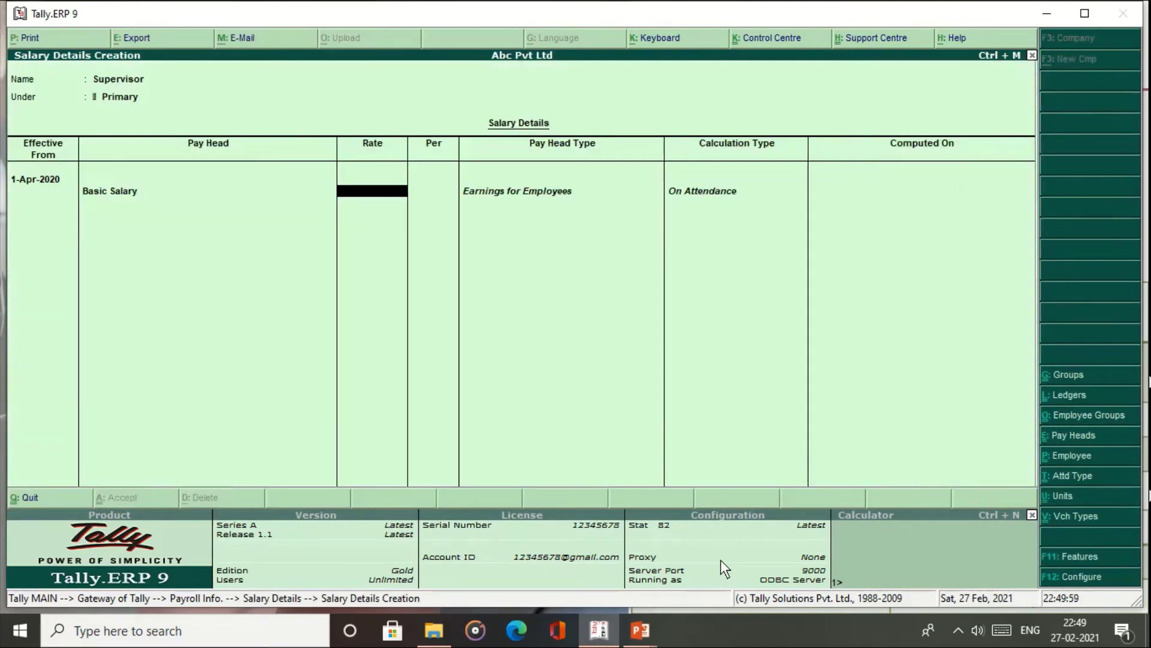
{"action": "key", "text": "Return"}
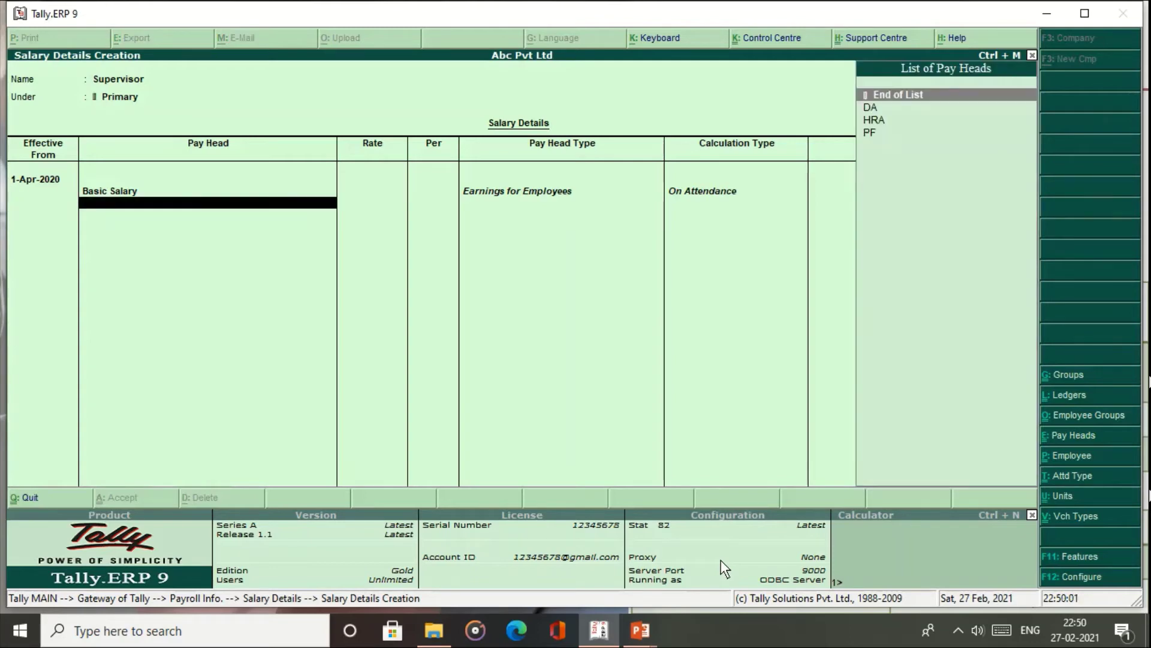
{"action": "key", "text": "Down"}
{"action": "key", "text": "Return"}
{"action": "key", "text": "Down"}
{"action": "key", "text": "Return"}
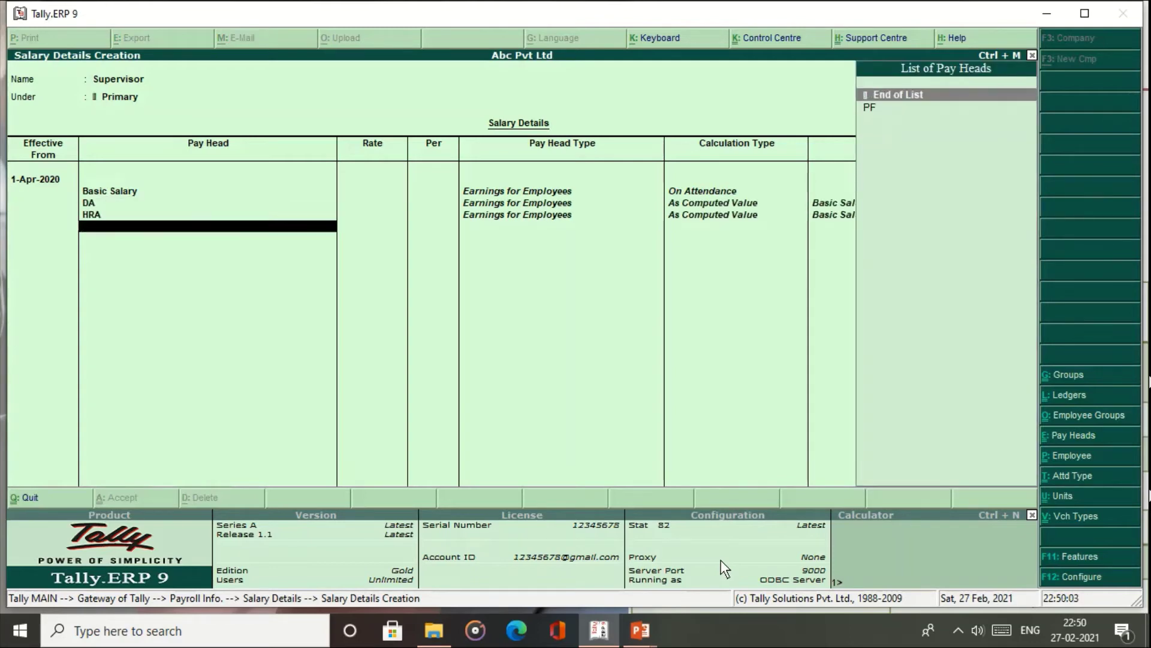
{"action": "key", "text": "Down"}
{"action": "key", "text": "Return"}
{"action": "key", "text": "Return"}
{"action": "key", "text": "Return"}
{"action": "key", "text": "Return"}
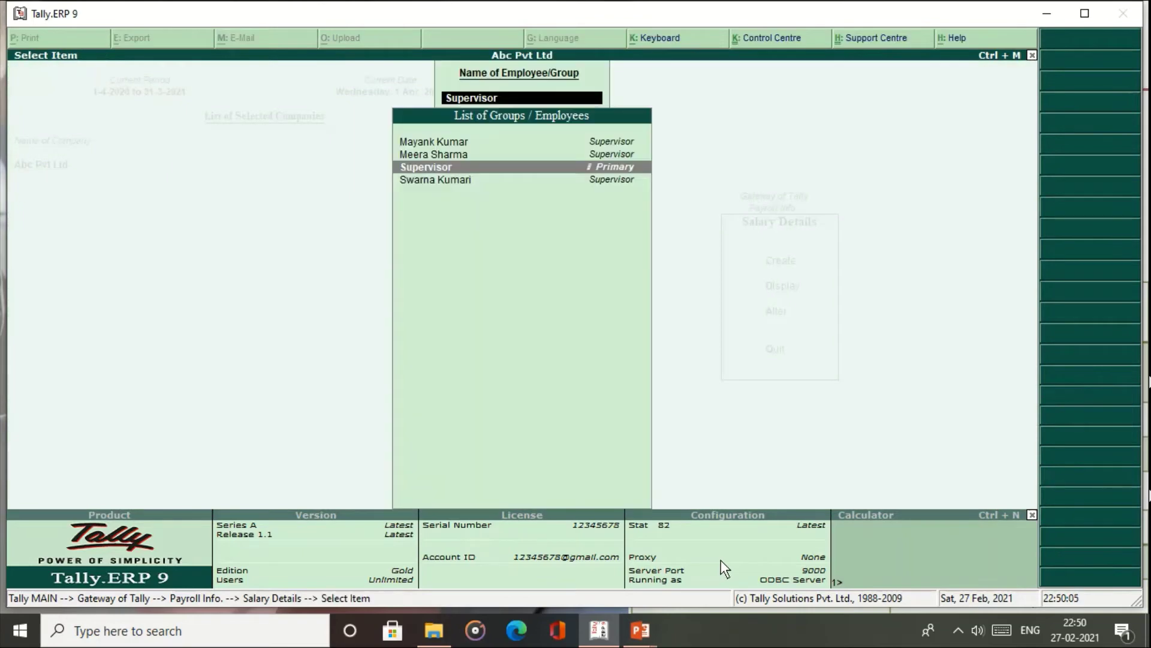
- Start salary details for the first listed employee, copying the pay heads from the parent Supervisor group
{"action": "key", "text": "Up"}
{"action": "key", "text": "Up"}
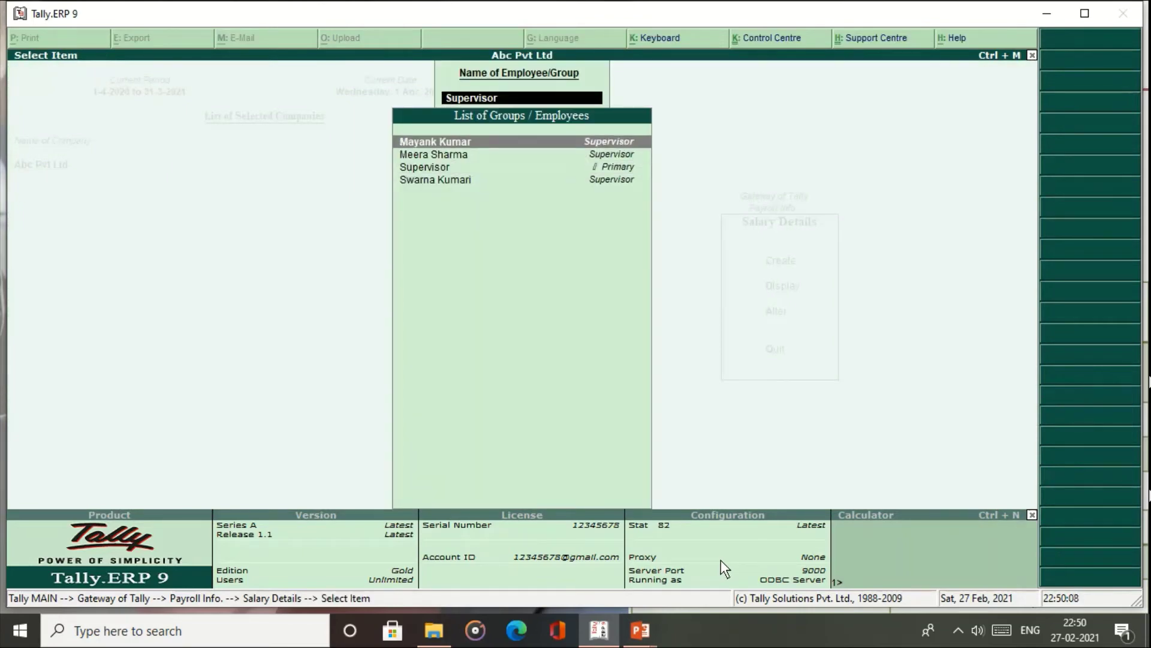
{"action": "key", "text": "Return"}
{"action": "key", "text": "Return"}
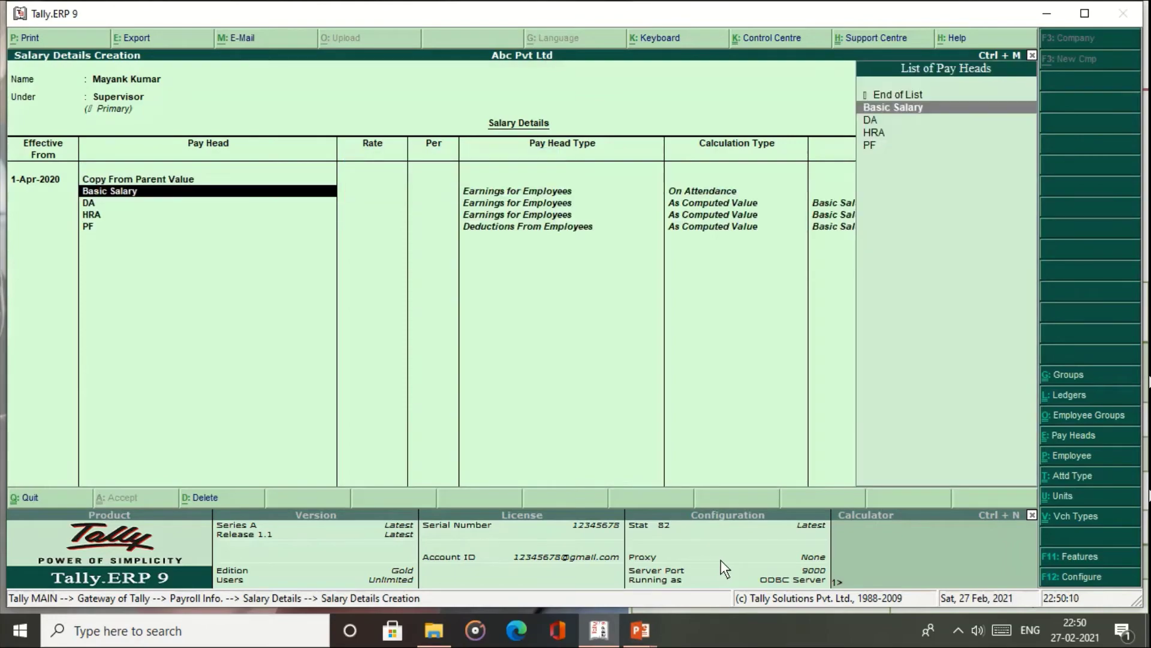
{"action": "key", "text": "Return"}
- Look up the first listed employee's basic salary on the payroll slide, set the Basic Salary rate to 6,000, and save
{"action": "key", "text": "alt+Tab"}
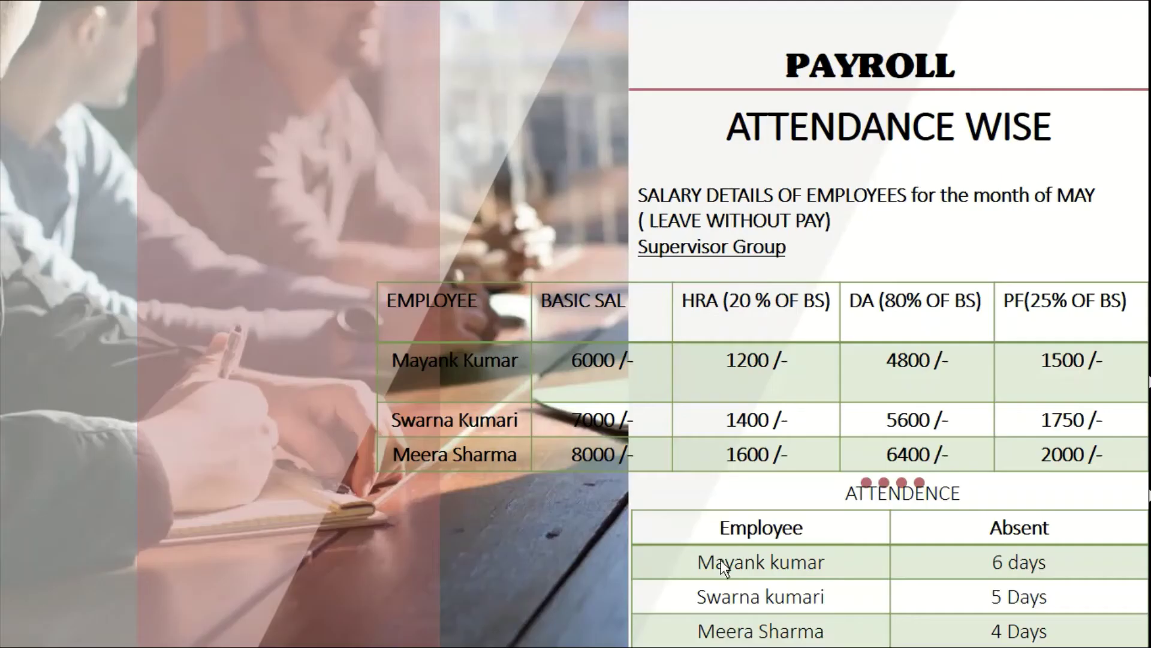
{"action": "key", "text": "alt+Tab"}
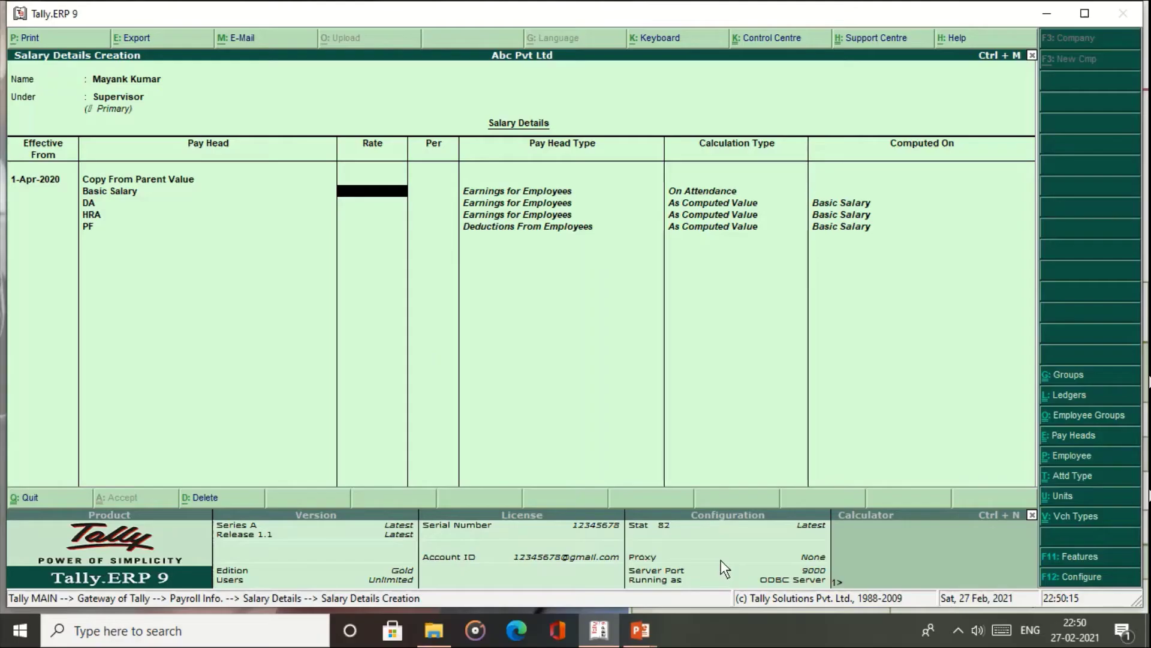
{"action": "type", "text": "6,000"}
{"action": "key", "text": "Return"}
{"action": "key", "text": "Return"}
{"action": "key", "text": "Return"}
{"action": "key", "text": "Return"}
{"action": "key", "text": "Return"}
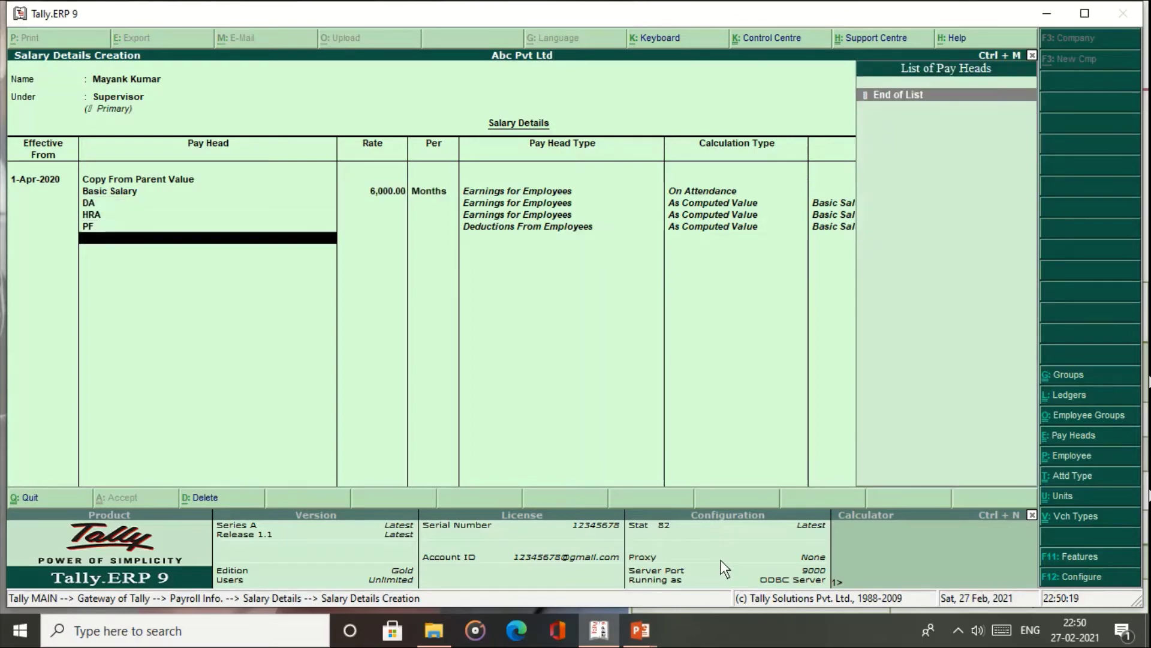
{"action": "key", "text": "Return"}
{"action": "key", "text": "Return"}
- Start salary details for the second listed employee, copying the pay heads from the parent value
{"action": "key", "text": "Down"}
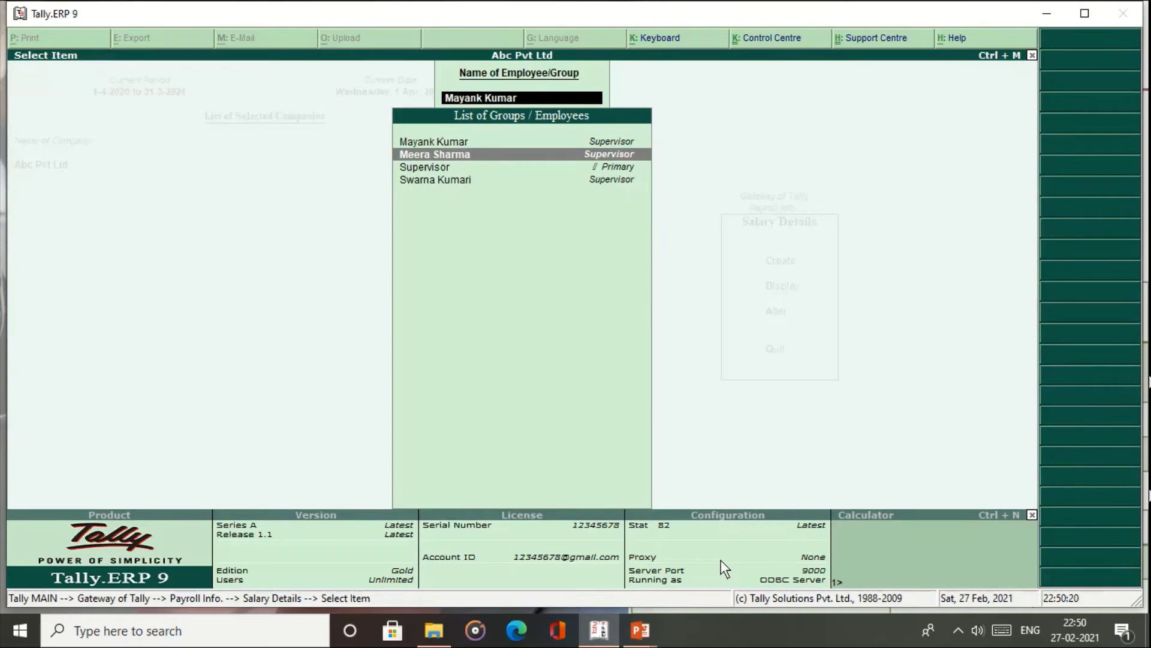
{"action": "key", "text": "Return"}
{"action": "key", "text": "Return"}
{"action": "key", "text": "Return"}
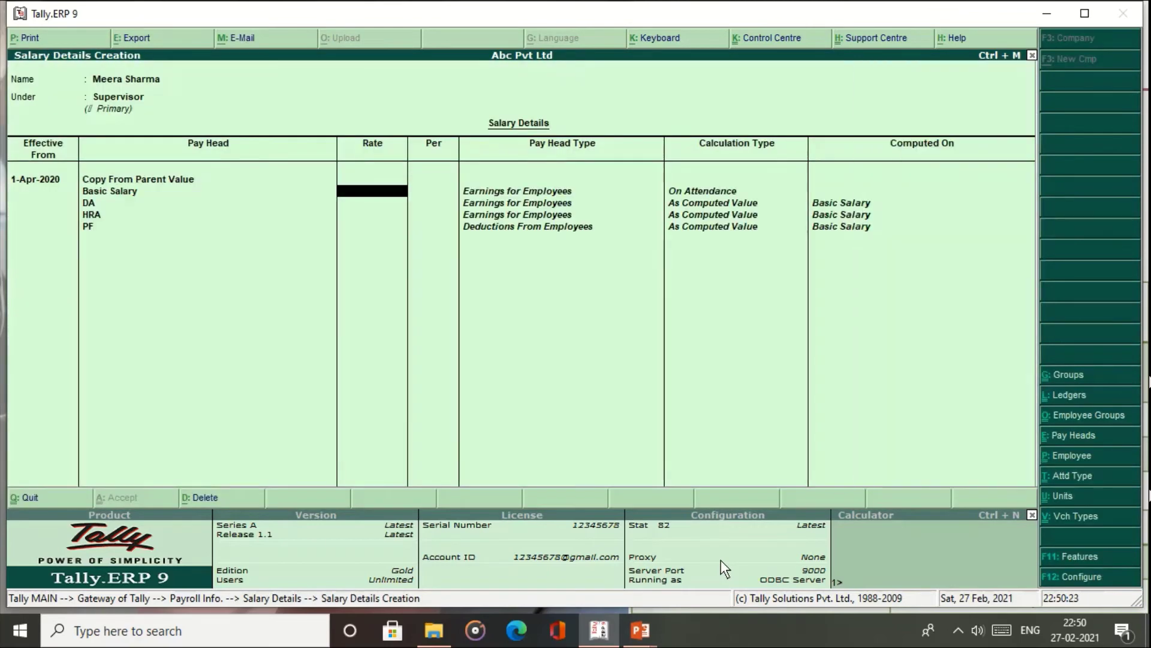
- Look up the second listed employee's basic salary on the payroll slide, set the Basic Salary rate to 8,000, and save
{"action": "key", "text": "alt+Tab"}
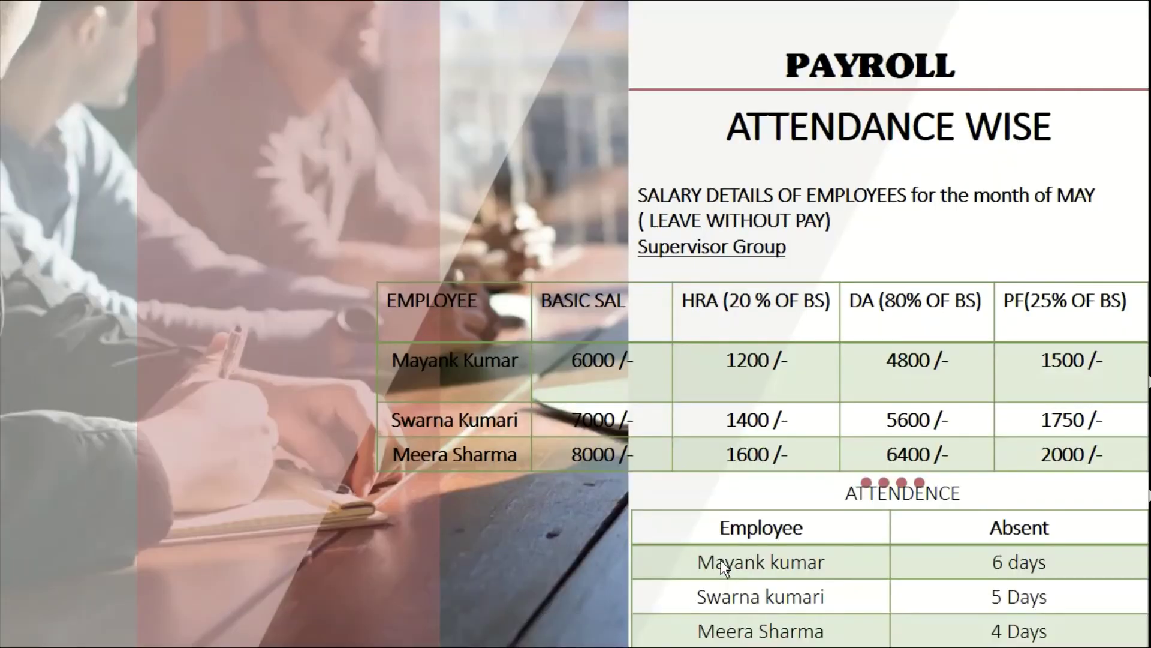
{"action": "key", "text": "alt+Tab"}
{"action": "type", "text": "8000"}
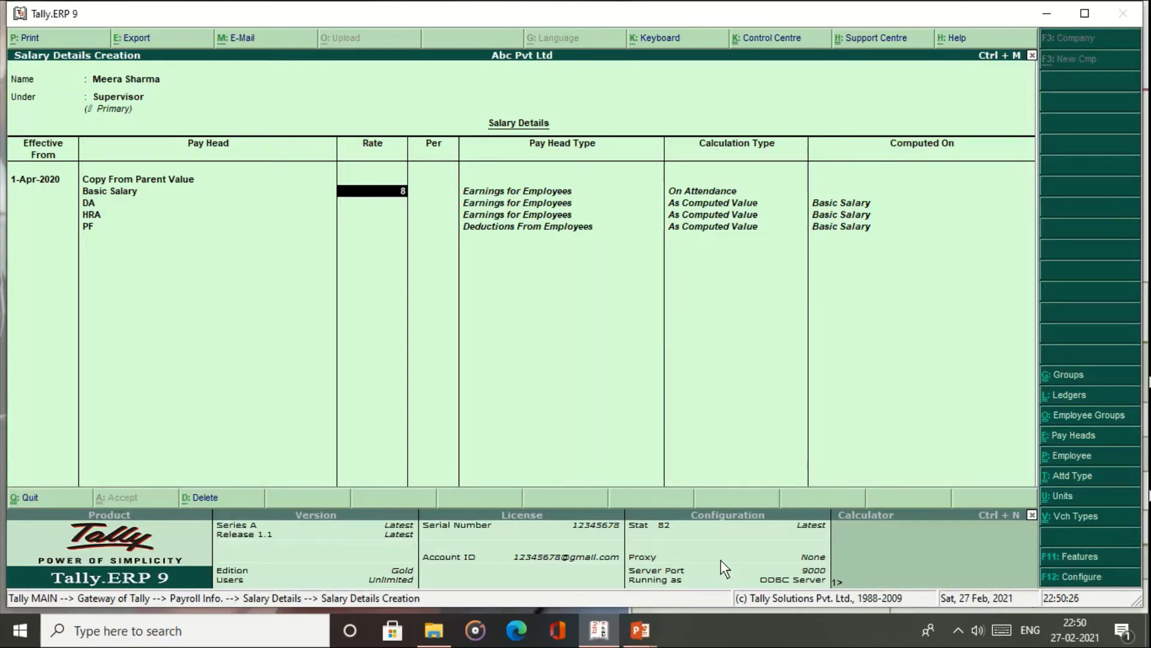
{"action": "key", "text": "Return"}
{"action": "key", "text": "Return"}
{"action": "key", "text": "Return"}
{"action": "key", "text": "Return"}
{"action": "key", "text": "Return"}
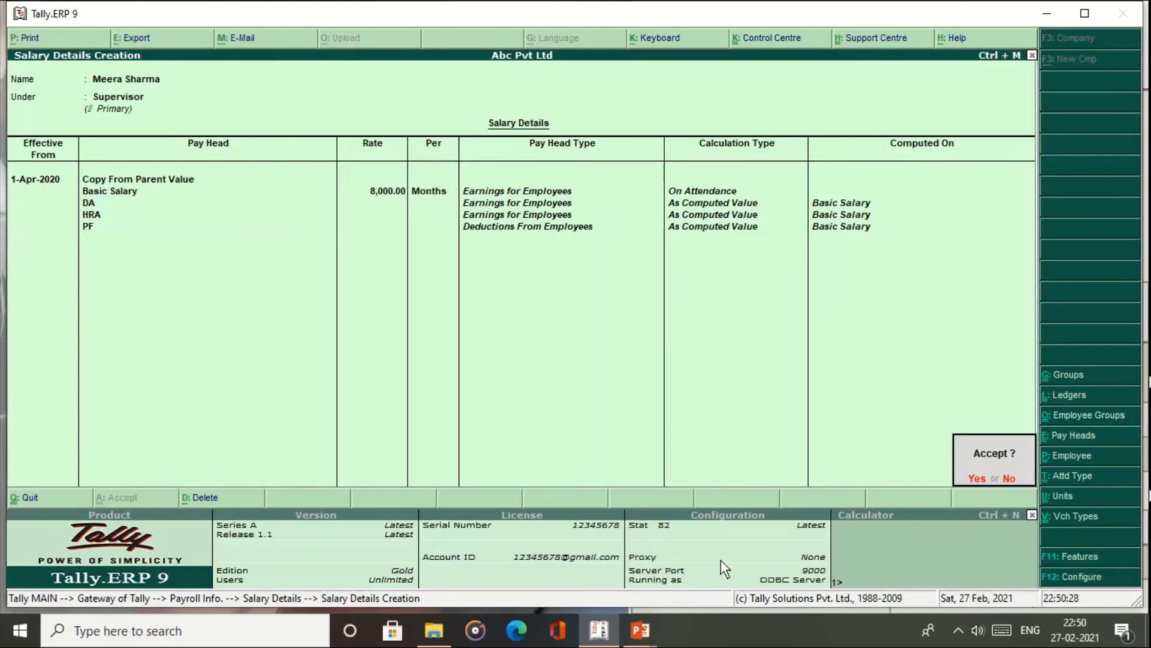
{"action": "key", "text": "Return"}
- Start salary details for the last listed employee, using the pay heads copied from the Supervisor group
{"action": "key", "text": "Down"}
{"action": "key", "text": "Down"}
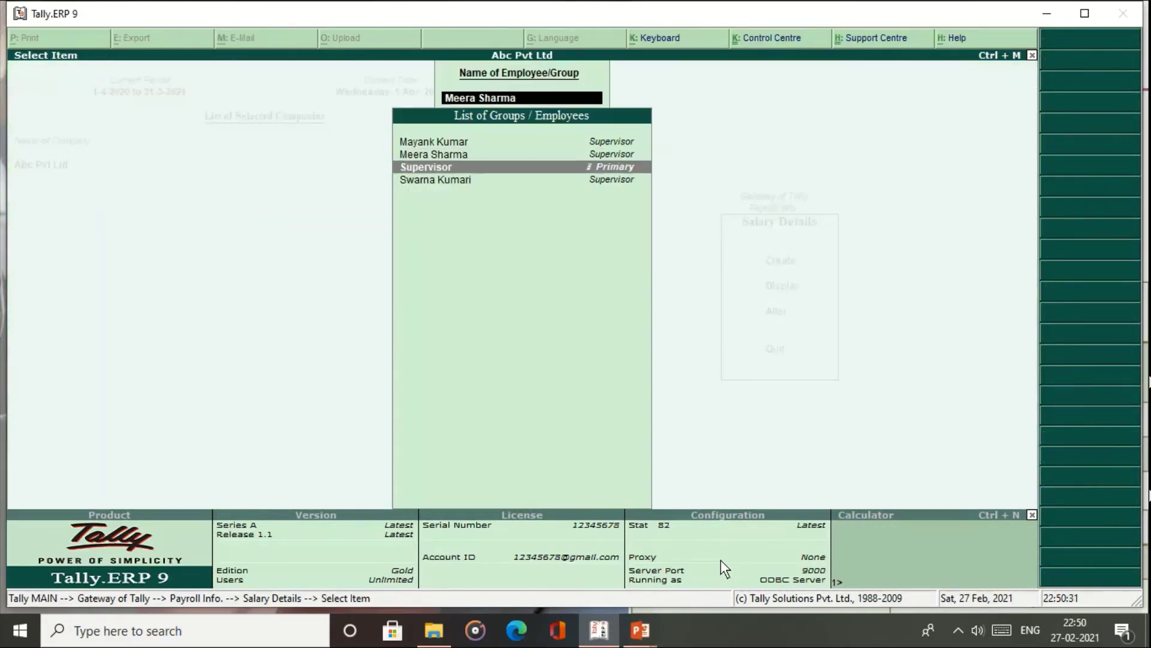
{"action": "key", "text": "Return"}
{"action": "key", "text": "Return"}
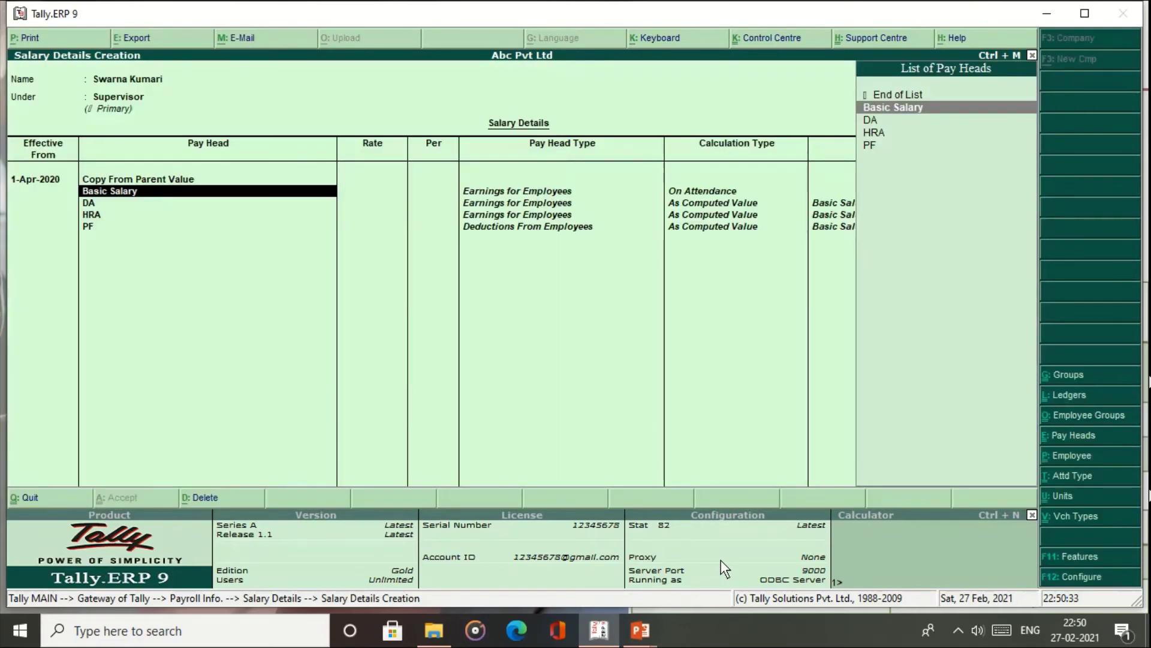
{"action": "key", "text": "Return"}
- Look up the last listed employee's basic salary on the payroll slide, set the Basic Salary rate to 7,000, and save
{"action": "key", "text": "alt+Tab"}
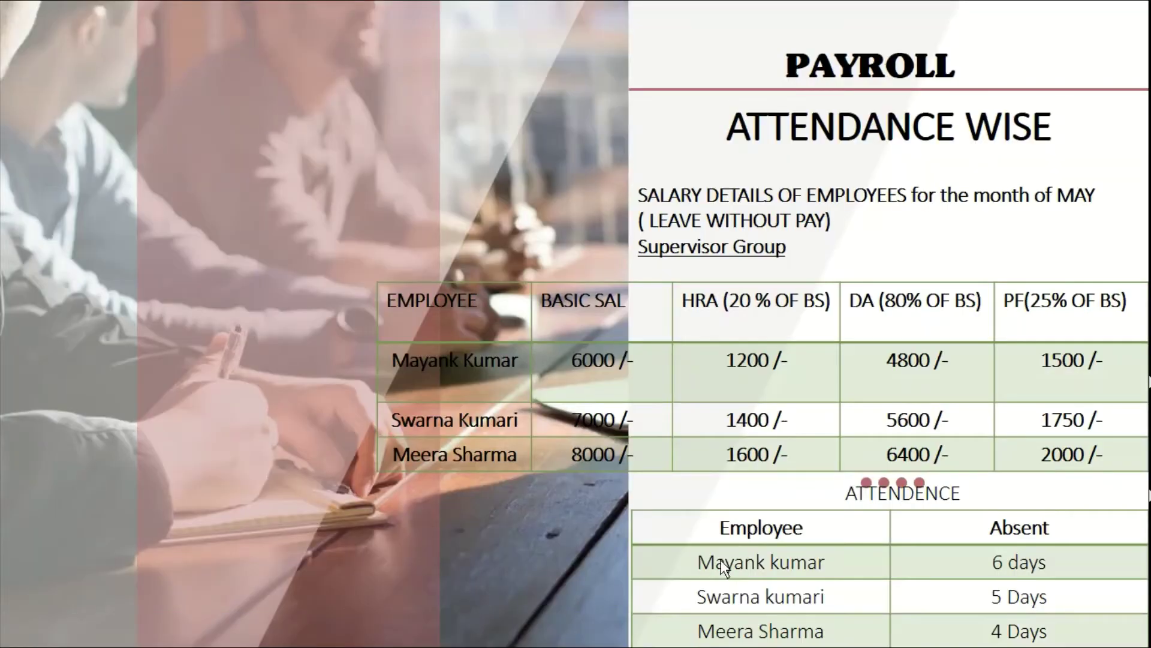
{"action": "key", "text": "alt+Tab"}
{"action": "type", "text": "70"}
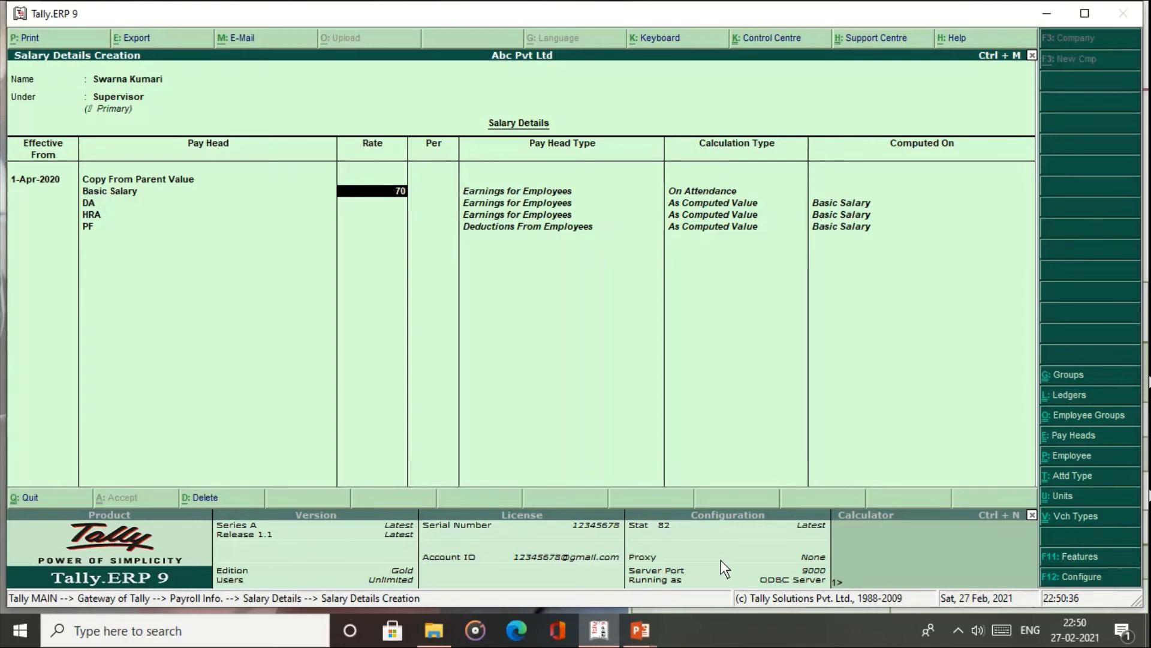
{"action": "type", "text": "00"}
{"action": "key", "text": "Return"}
{"action": "key", "text": "Return"}
{"action": "key", "text": "Return"}
{"action": "key", "text": "Return"}
{"action": "key", "text": "Return"}
{"action": "key", "text": "Return"}
{"action": "key", "text": "Return"}
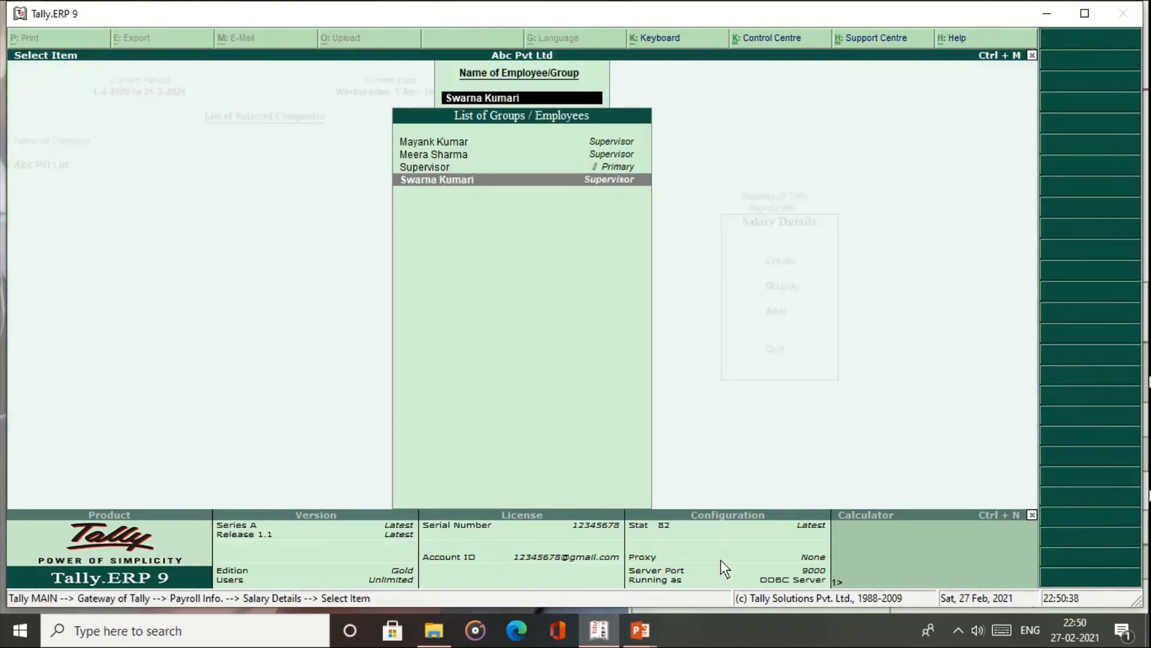
- Leave salary details creation and start a new Attendance voucher under Payroll Vouchers
{"action": "key", "text": "Escape"}
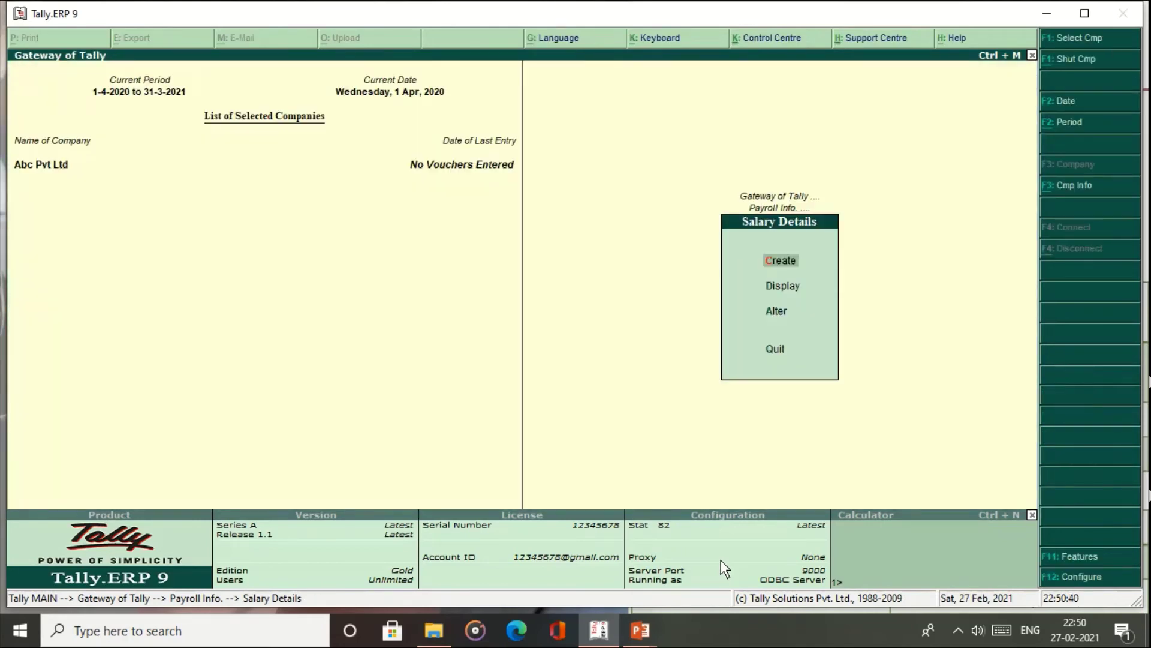
{"action": "key", "text": "Escape"}
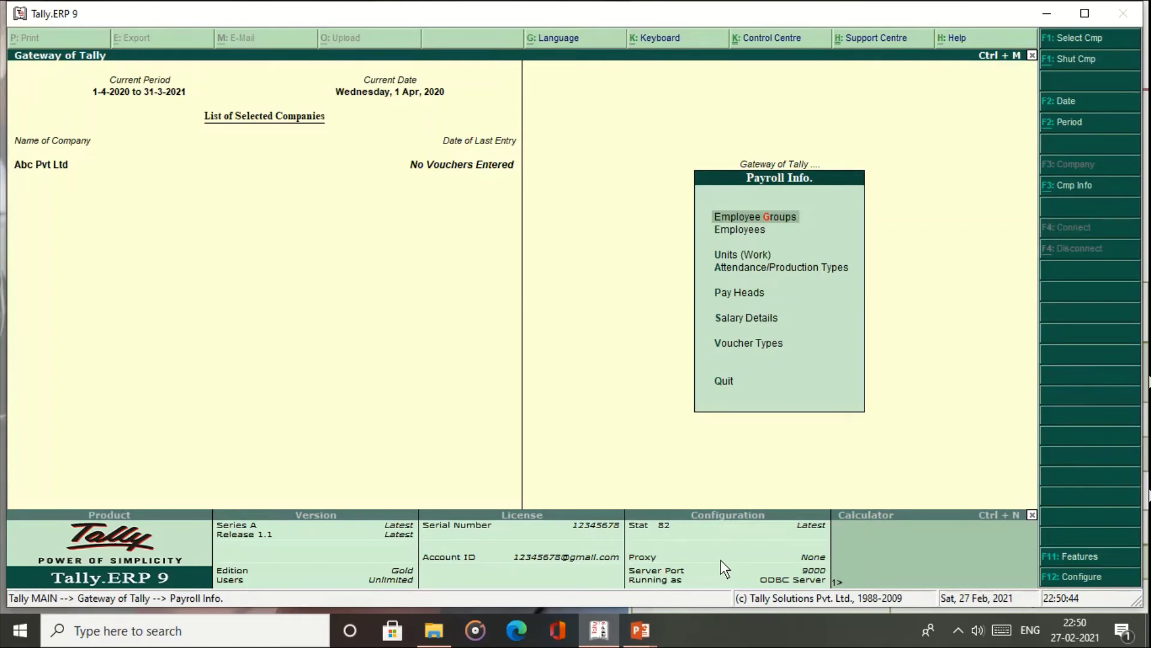
{"action": "key", "text": "Escape"}
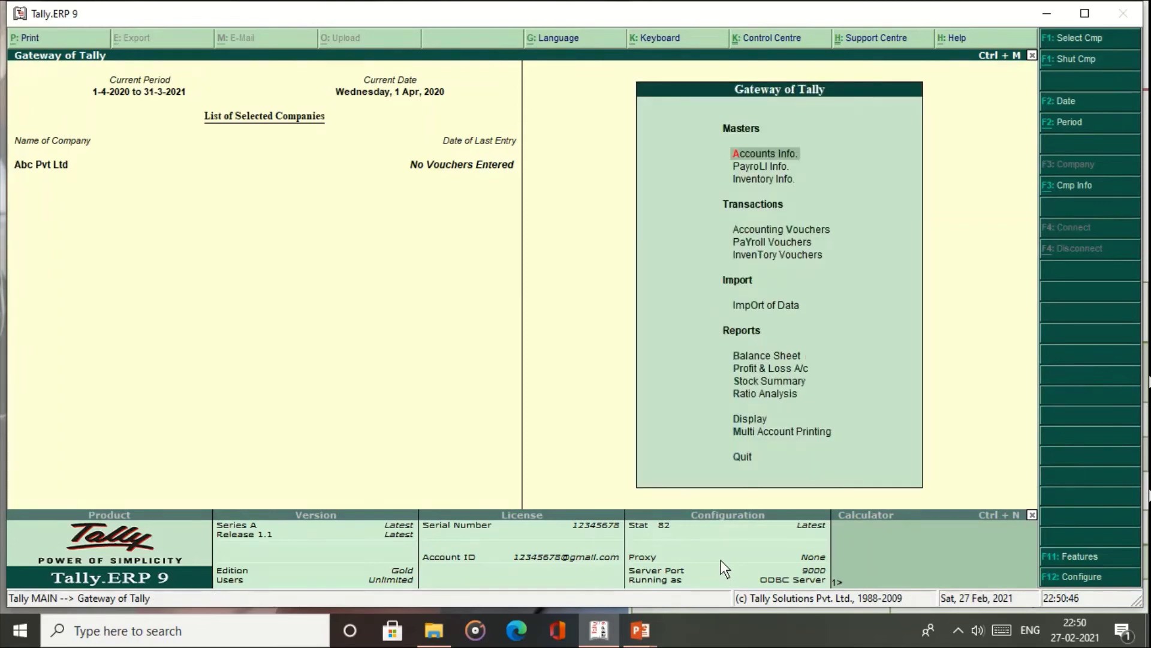
{"action": "key", "text": "Down"}
{"action": "key", "text": "Down"}
{"action": "key", "text": "Down"}
{"action": "key", "text": "Down"}
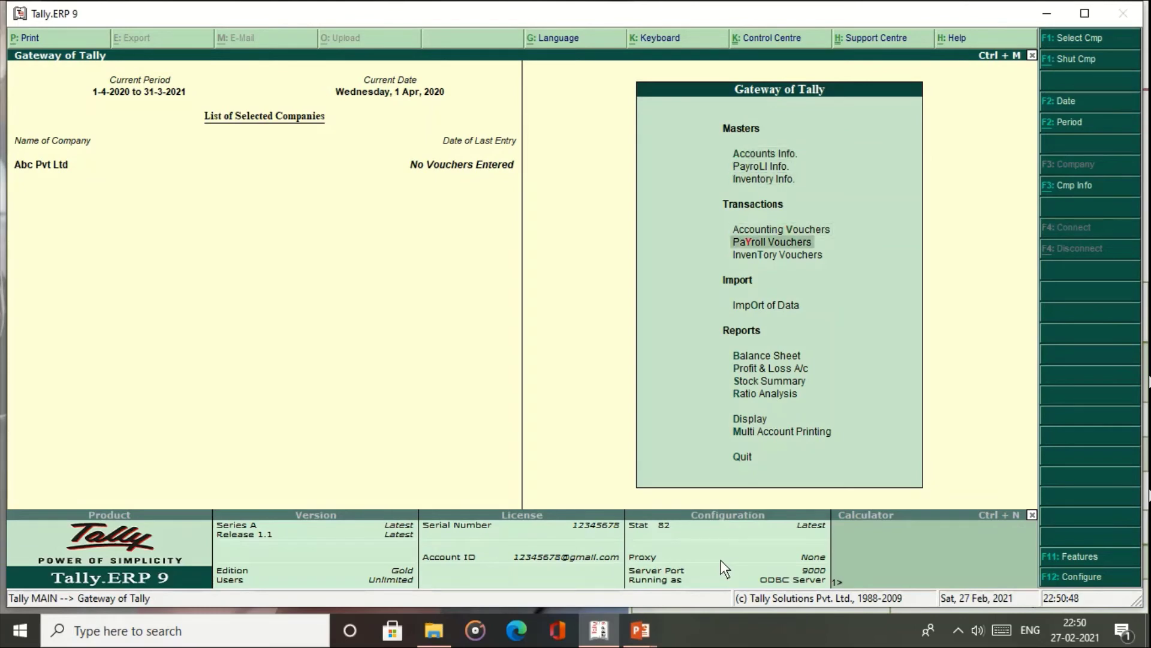
{"action": "key", "text": "Return"}
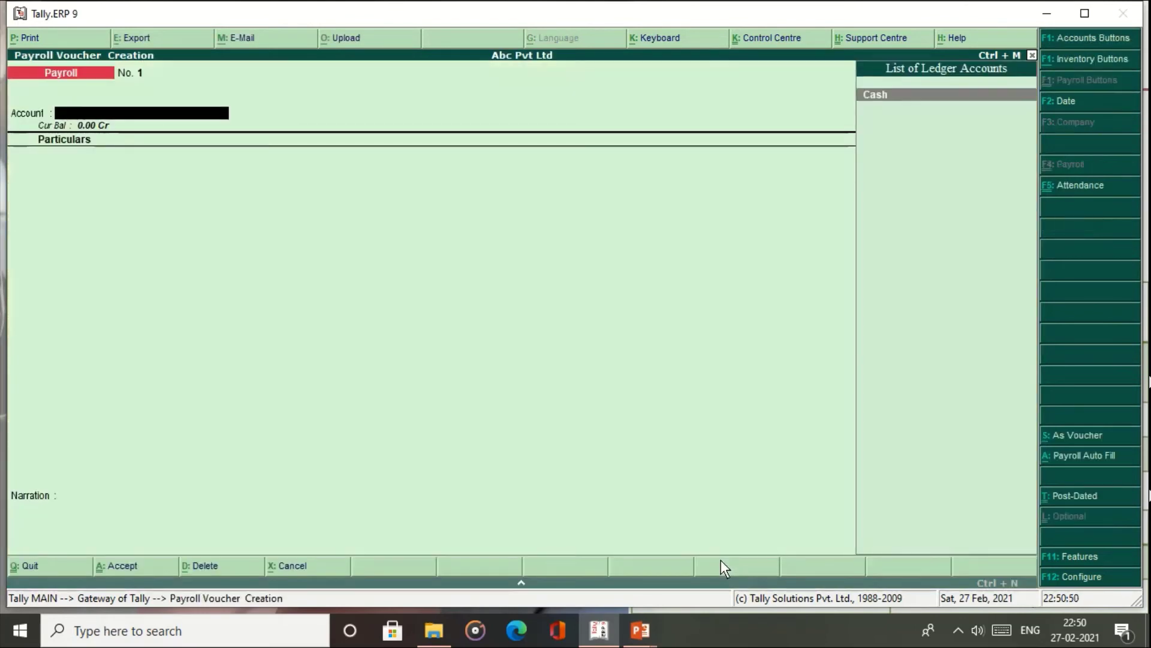
{"action": "left_click", "coordinate": [1066, 185]}
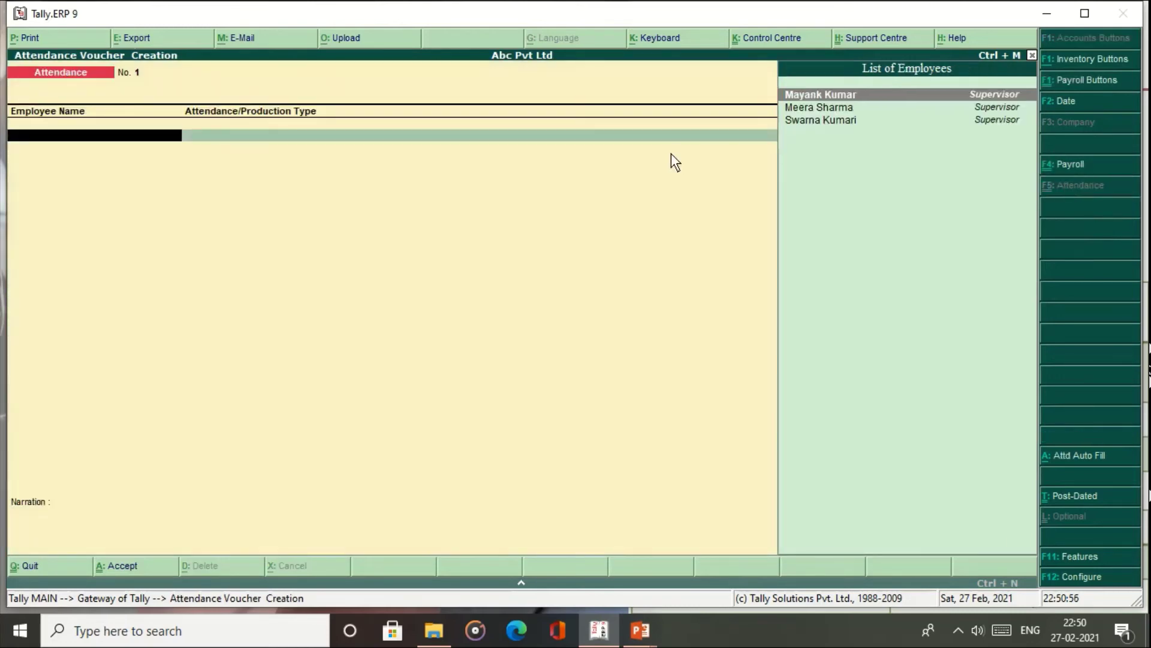
- Set the attendance voucher's date to 31-May-2020
{"action": "key", "text": "XF86AudioLowerVolume"}
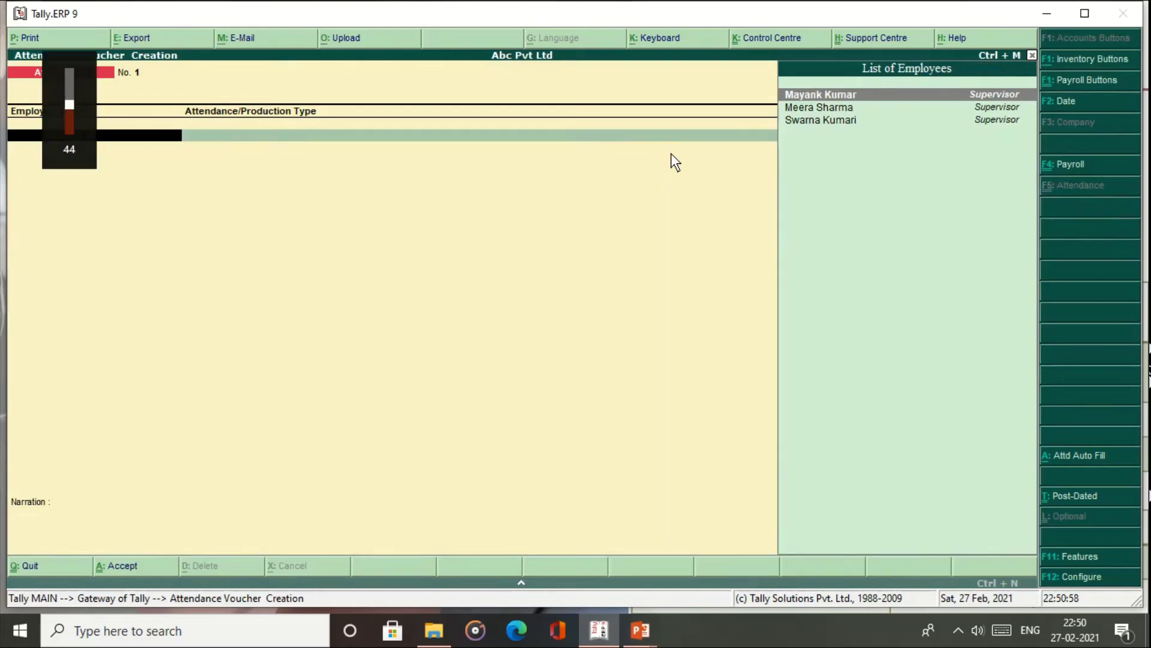
{"action": "key", "text": "F2"}
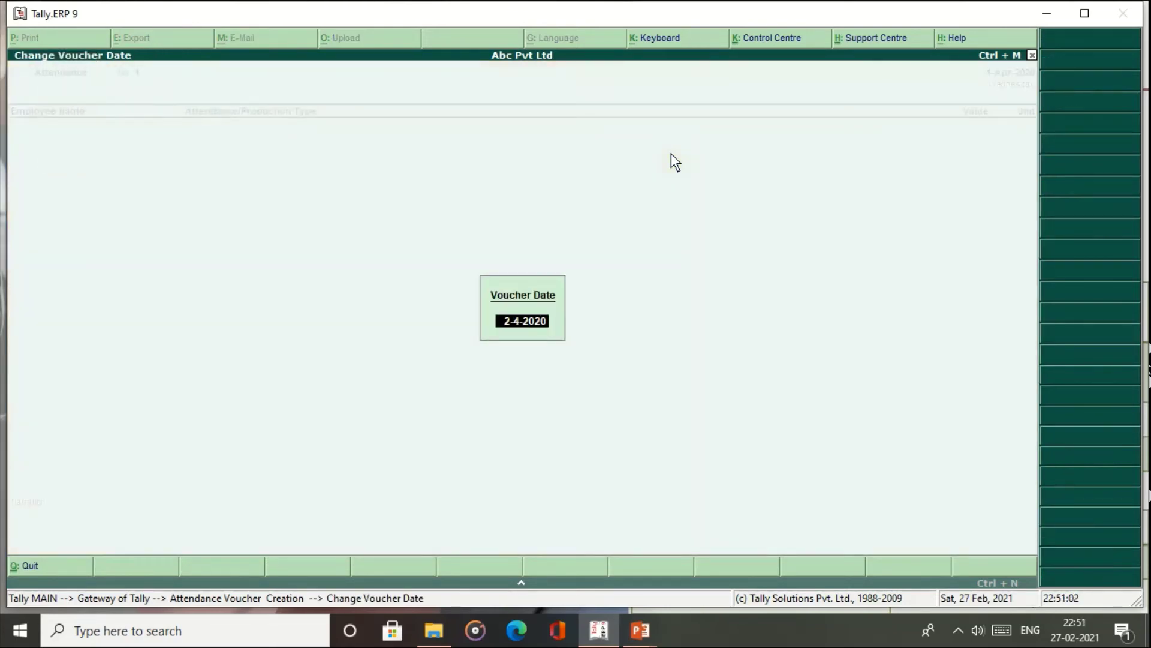
{"action": "type", "text": "31-5"}
{"action": "key", "text": "Return"}
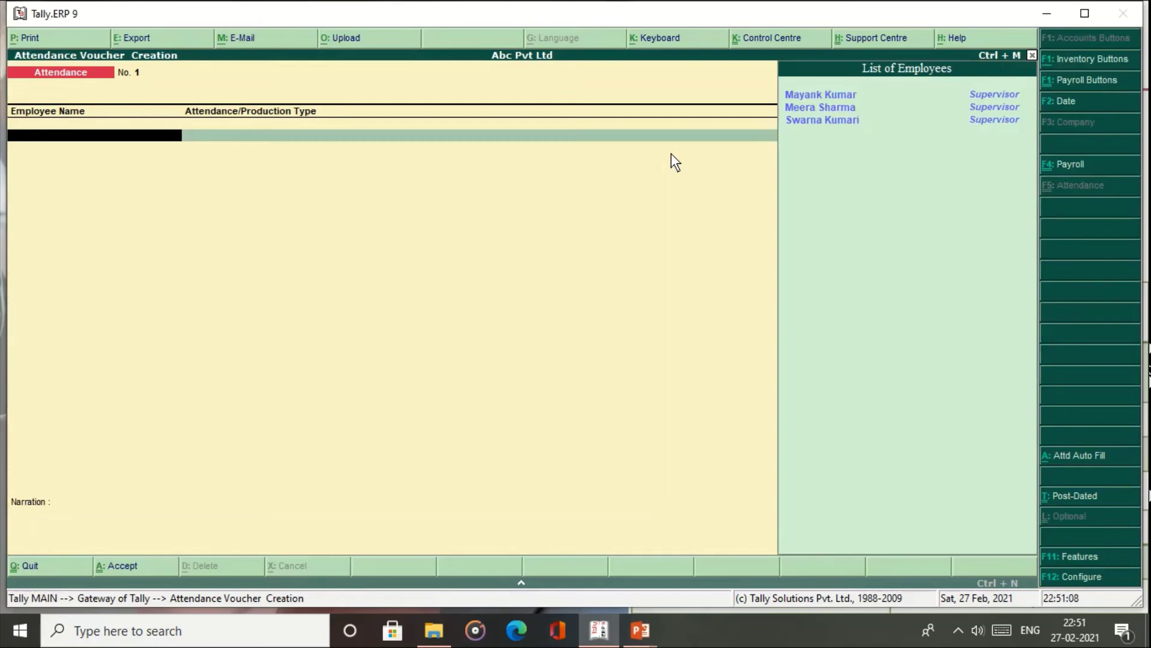
- Record 6 Absent days for the first listed employee, as given in the payroll slide's attendance table
{"action": "key", "text": "Return"}
{"action": "key", "text": "Return"}
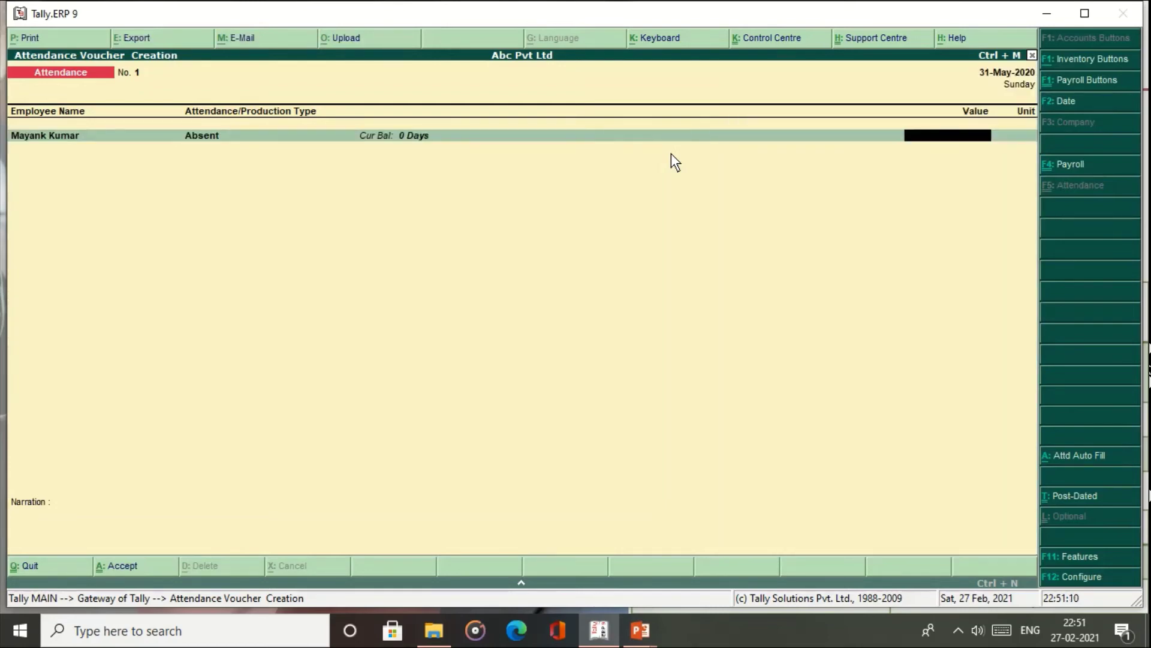
{"action": "key", "text": "alt+Tab"}
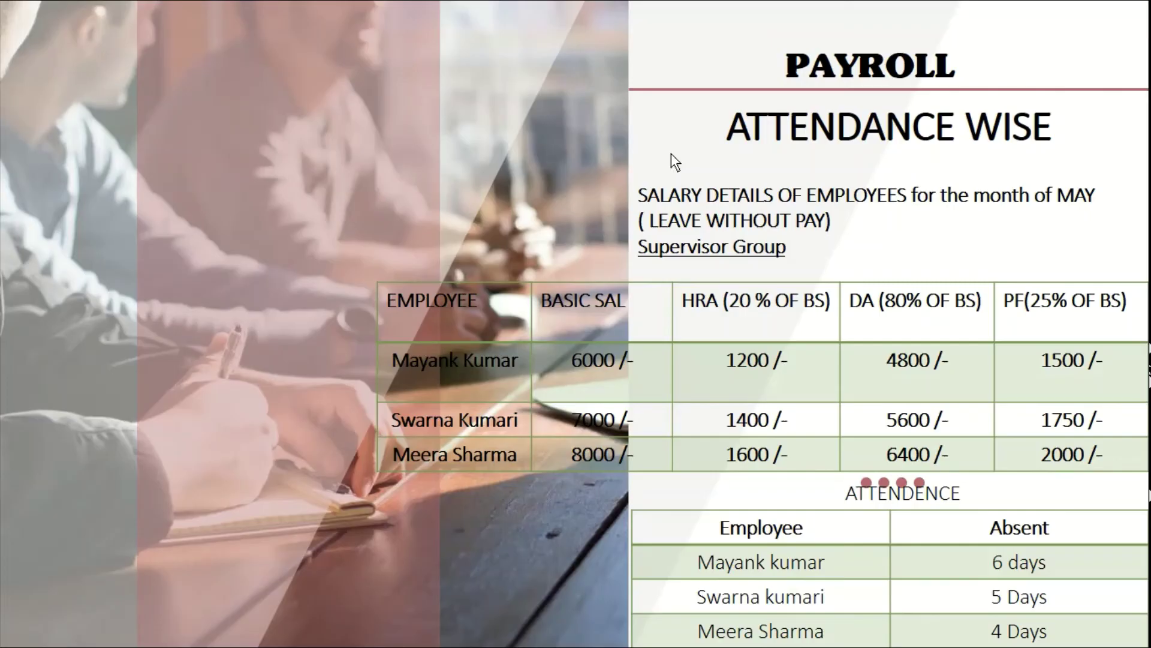
{"action": "key", "text": "alt+Tab"}
{"action": "type", "text": "6"}
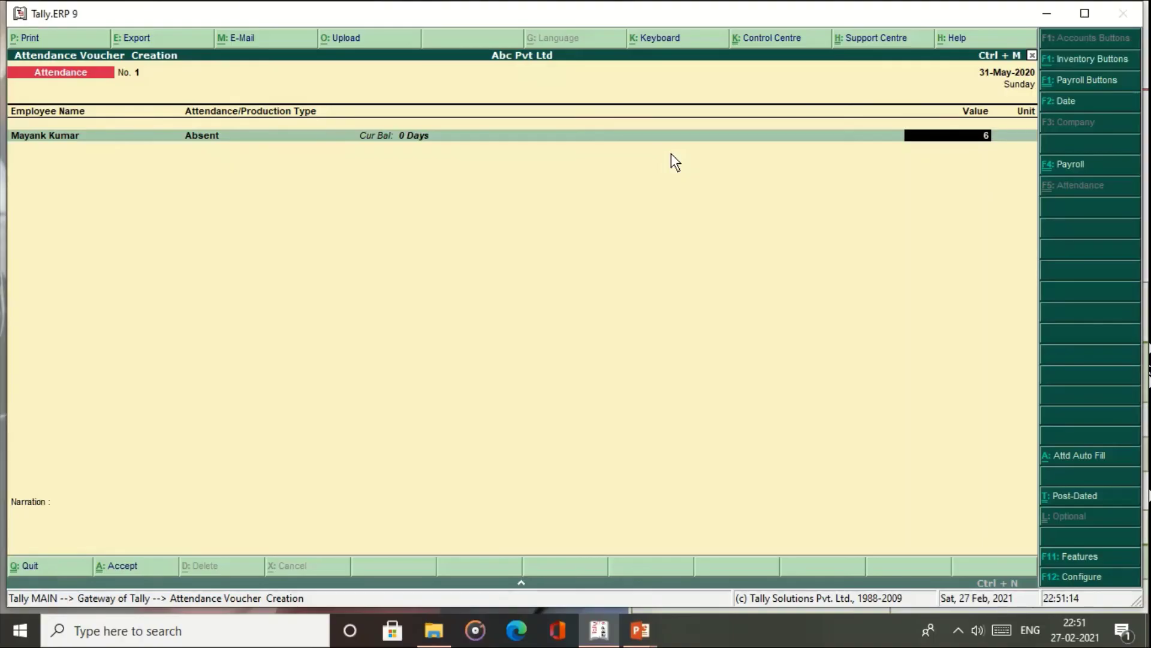
{"action": "key", "text": "Return"}
- Add an attendance entry of 5 Absent days for the last listed employee
{"action": "key", "text": "Down"}
{"action": "key", "text": "Down"}
{"action": "key", "text": "Down"}
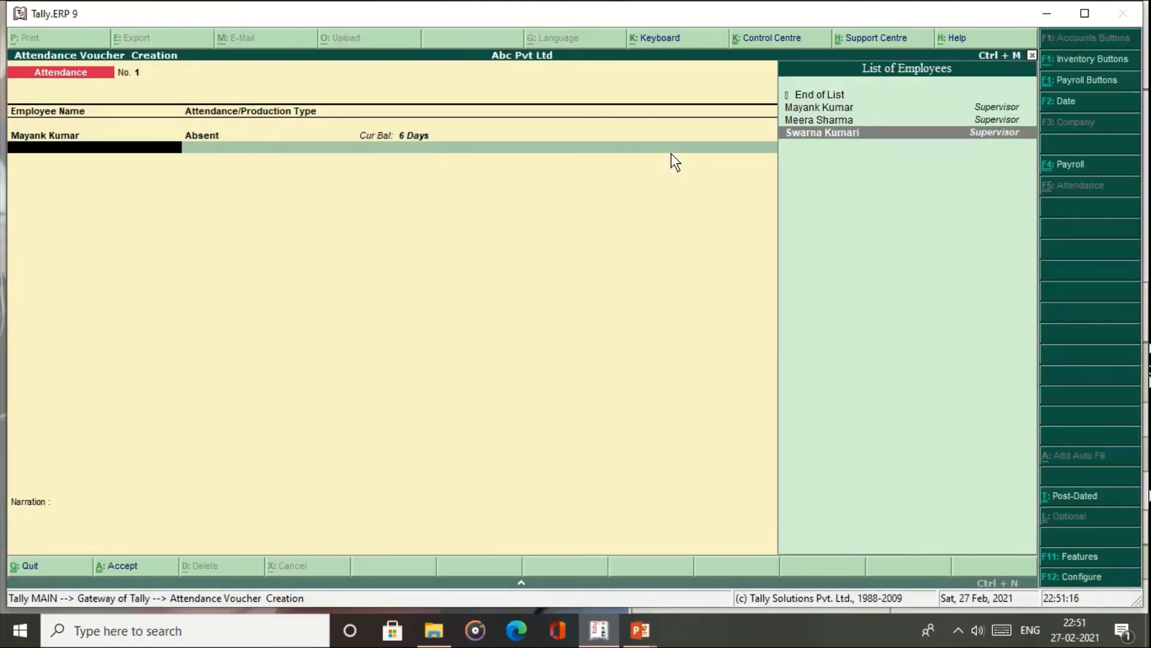
{"action": "key", "text": "Return"}
{"action": "key", "text": "Return"}
{"action": "type", "text": "5"}
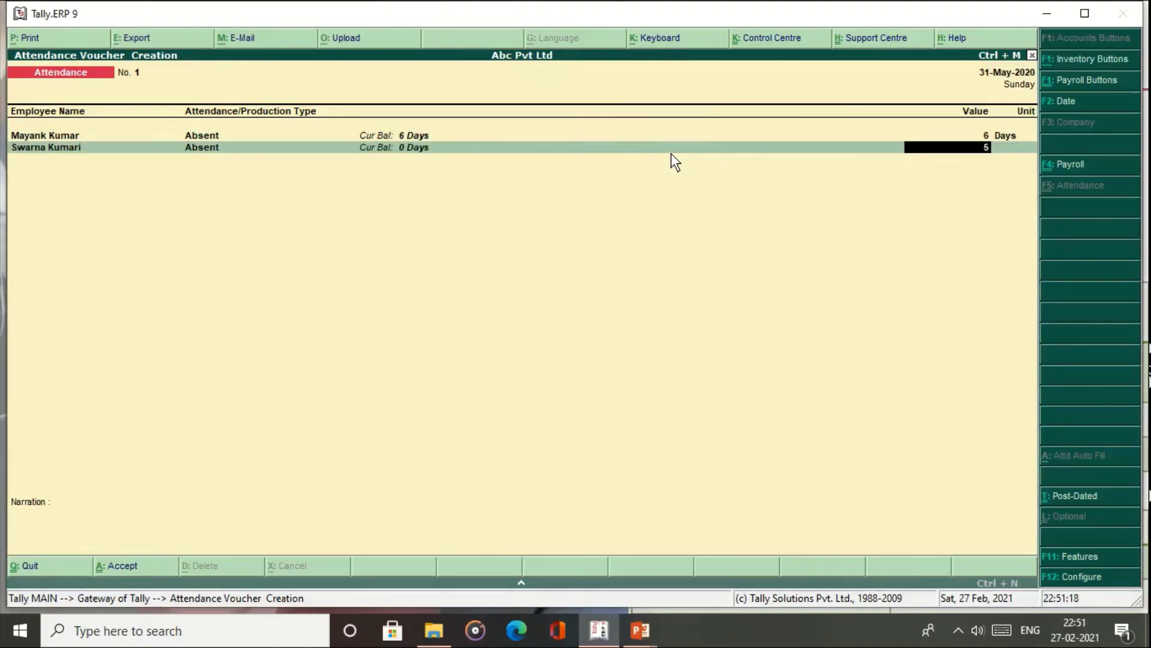
{"action": "key", "text": "Return"}
- Add an attendance entry of 4 Absent days for the remaining employee, as given in the payroll slide's attendance table
{"action": "key", "text": "Down"}
{"action": "key", "text": "Down"}
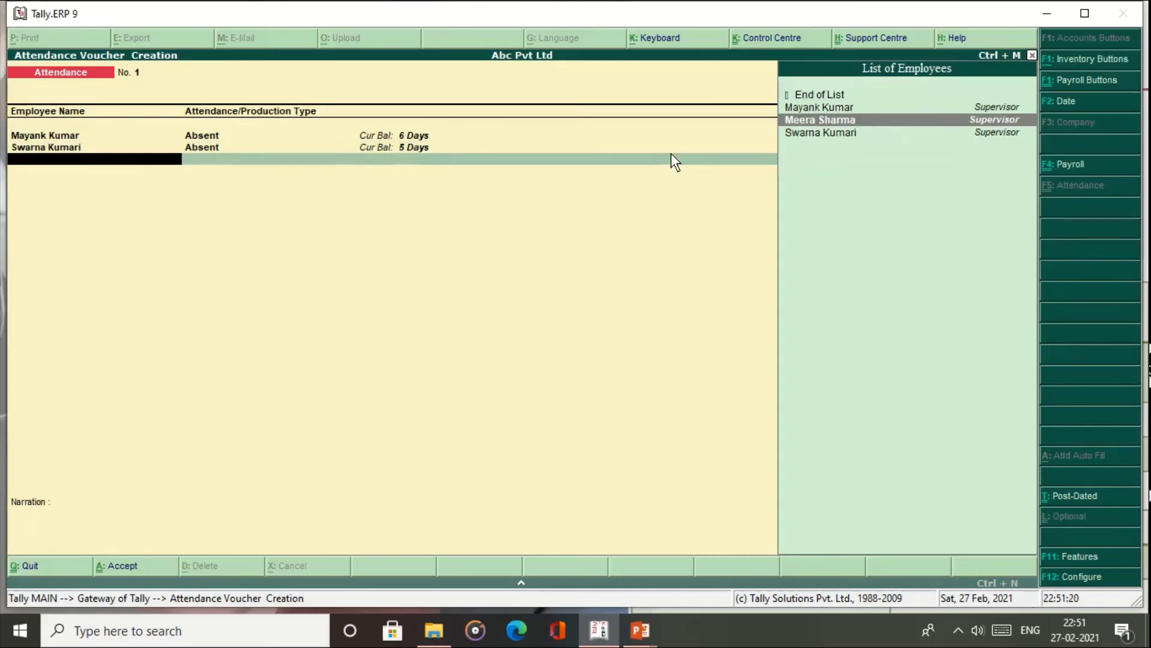
{"action": "key", "text": "Return"}
{"action": "key", "text": "Return"}
{"action": "key", "text": "alt+Tab"}
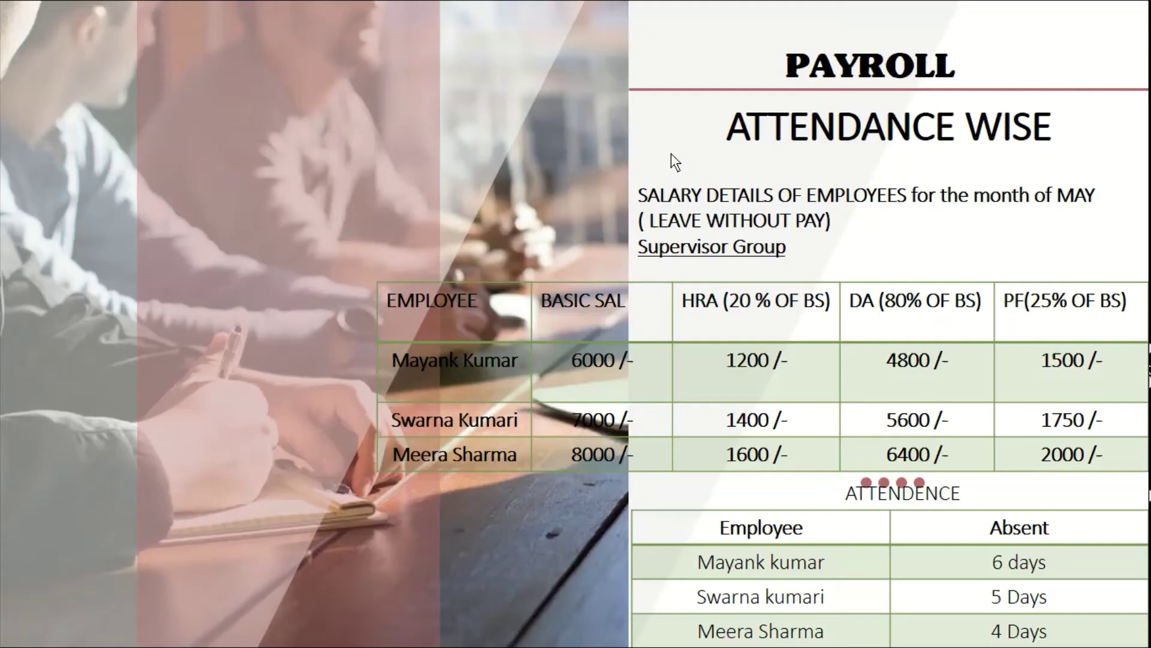
{"action": "key", "text": "alt+Tab"}
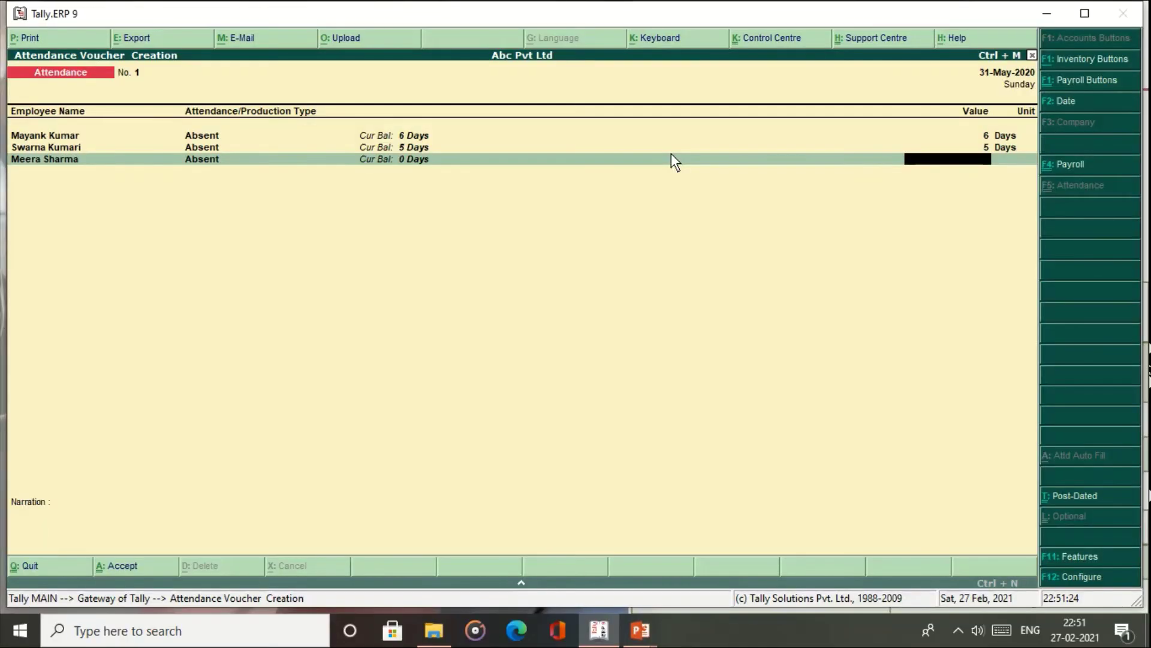
{"action": "type", "text": "4"}
{"action": "key", "text": "Return"}
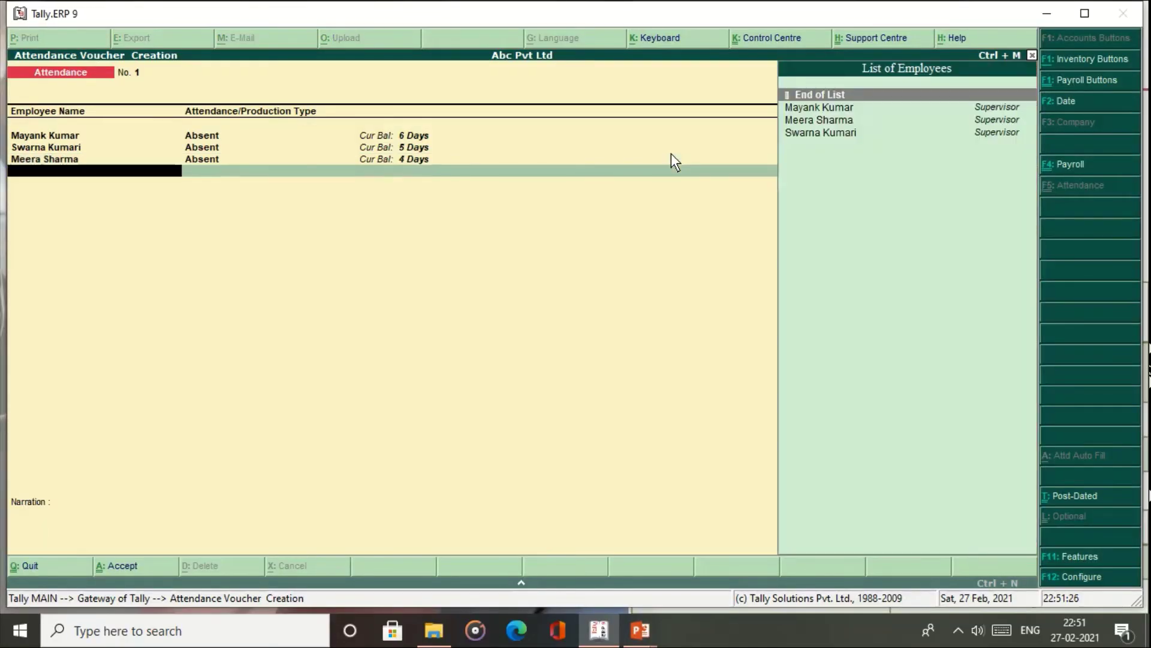
- End the employee list without a narration and save the attendance voucher
{"action": "key", "text": "Return"}
{"action": "key", "text": "Return"}
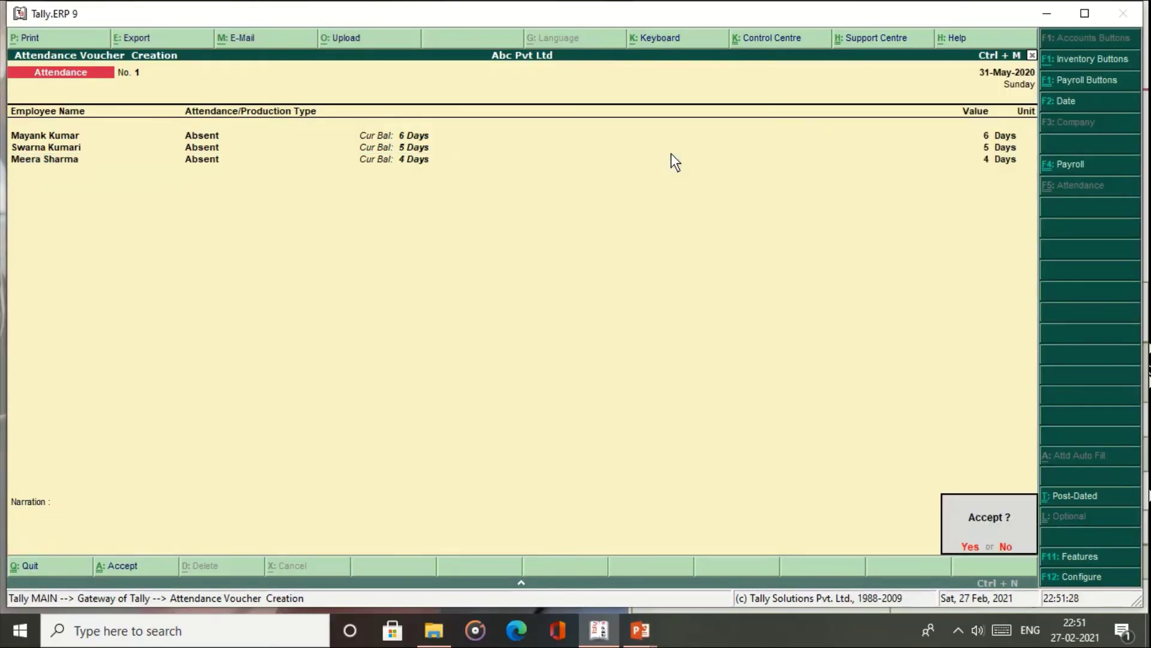
{"action": "key", "text": "Return"}
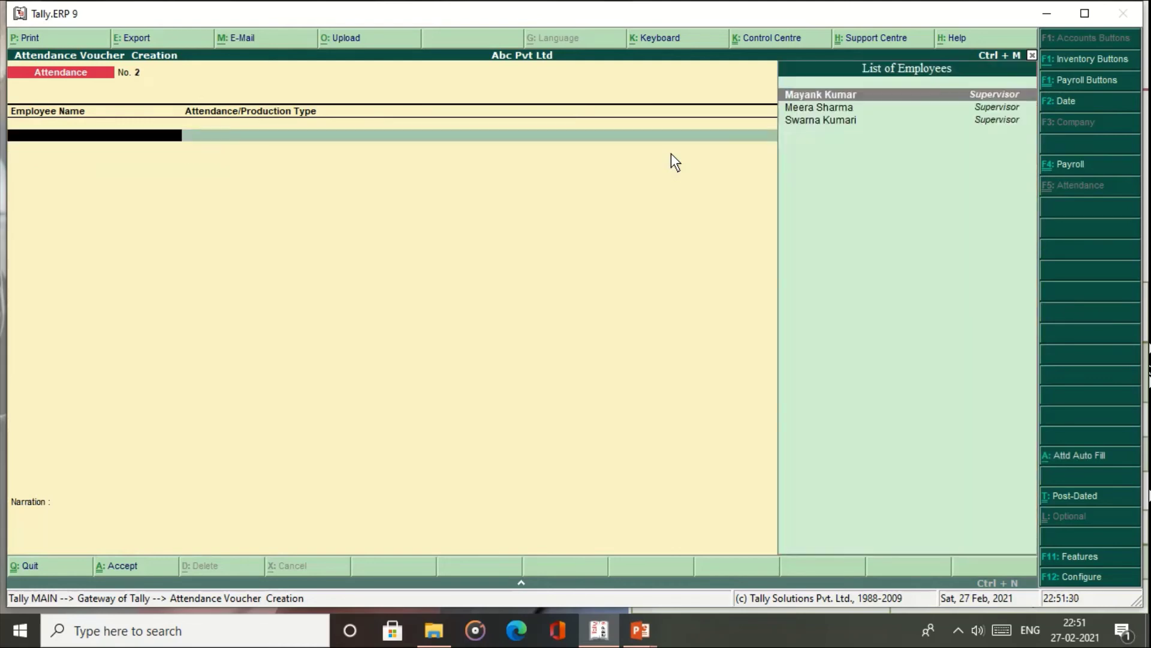
- Auto-fill a payroll voucher for 1-5-2020 to 31-5-2020 with All Items and Cash as the payroll ledger, and save it
{"action": "left_click", "coordinate": [1066, 164]}
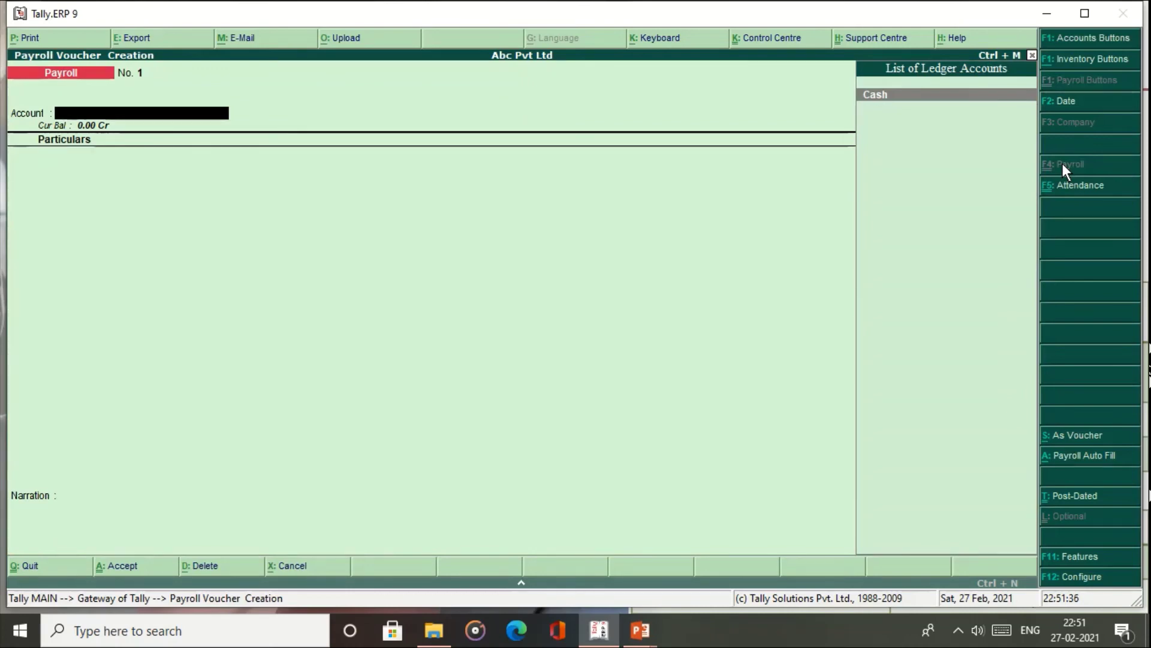
{"action": "key", "text": "alt+a"}
{"action": "key", "text": "Return"}
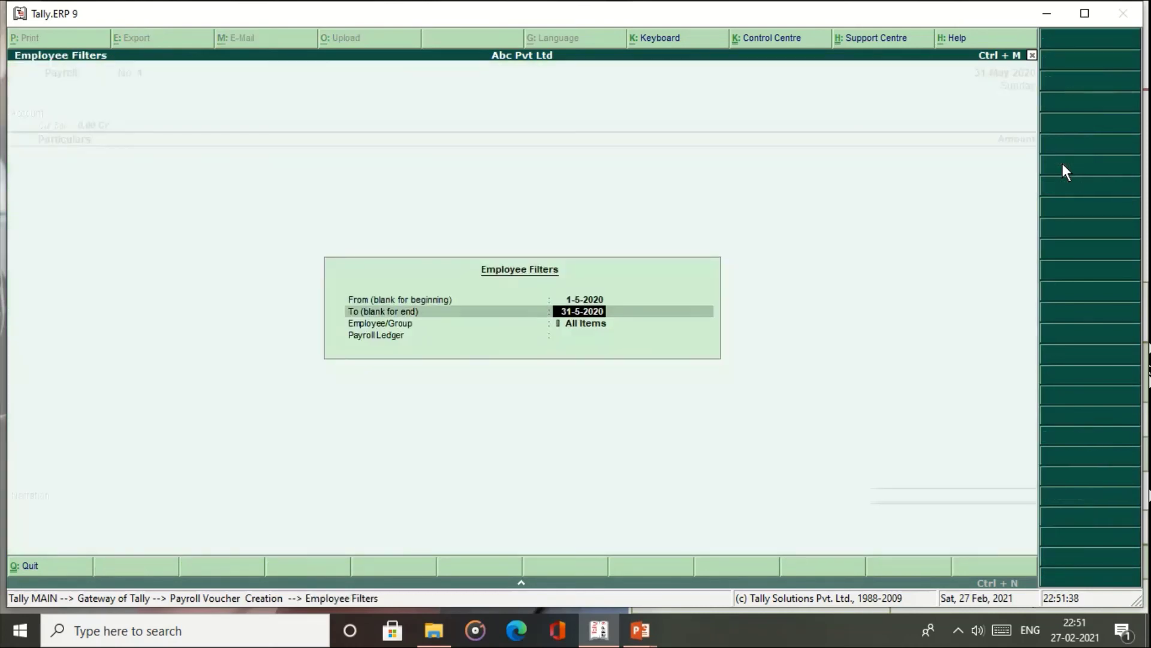
{"action": "key", "text": "Return"}
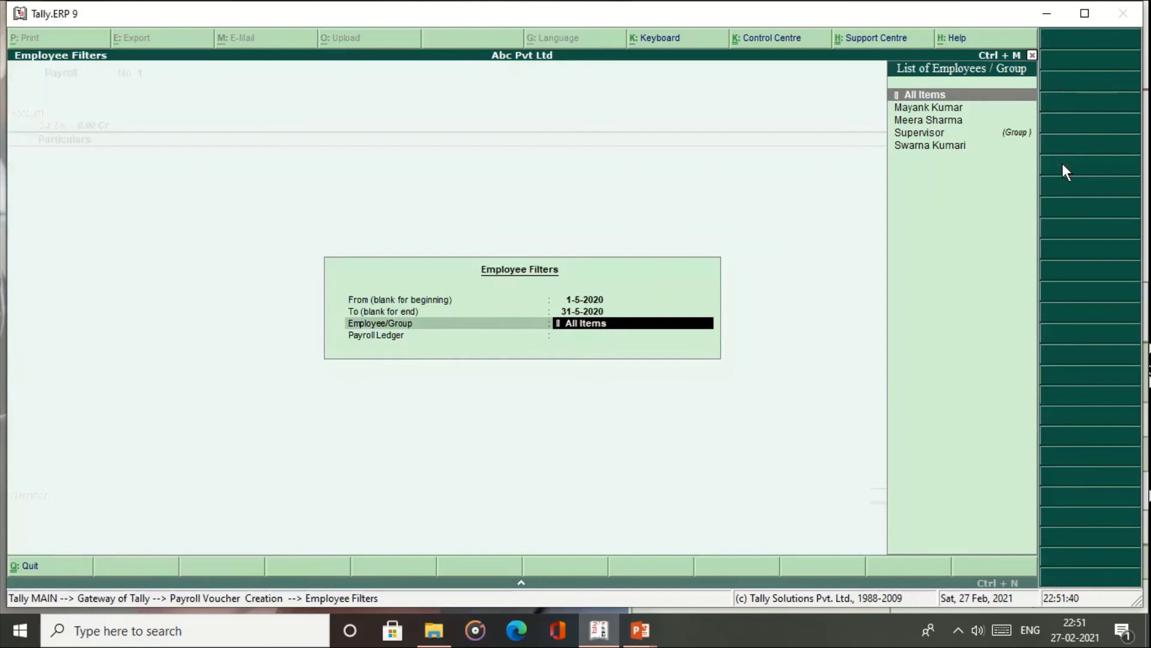
{"action": "key", "text": "Return"}
{"action": "key", "text": "Return"}
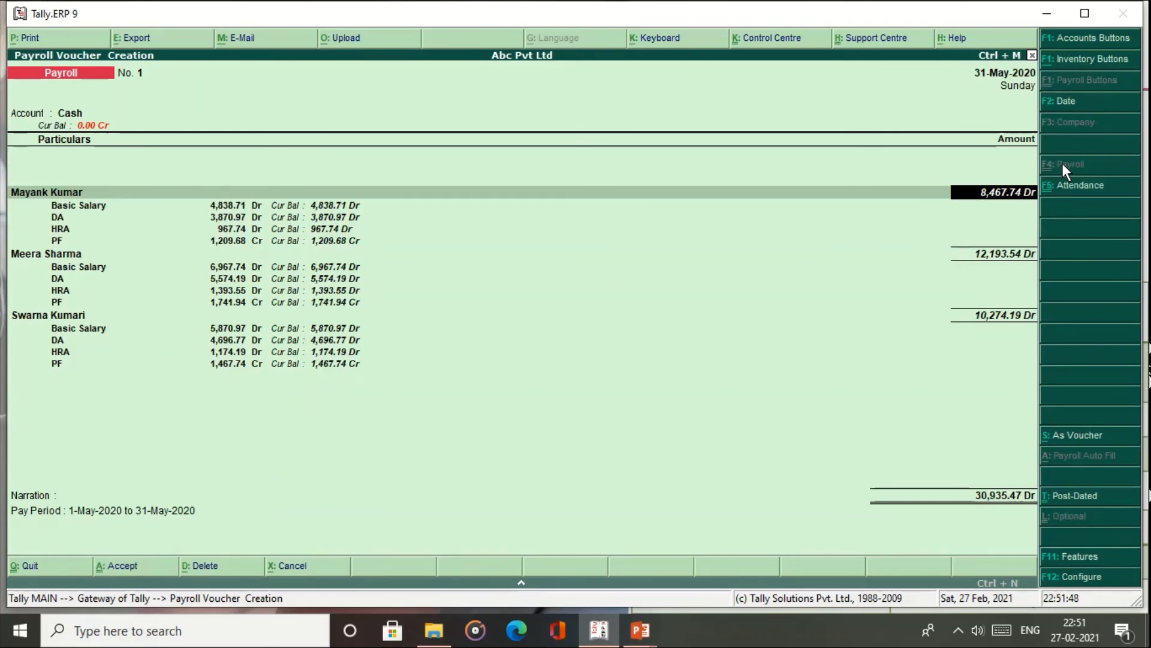
{"action": "key", "text": "ctrl+a"}
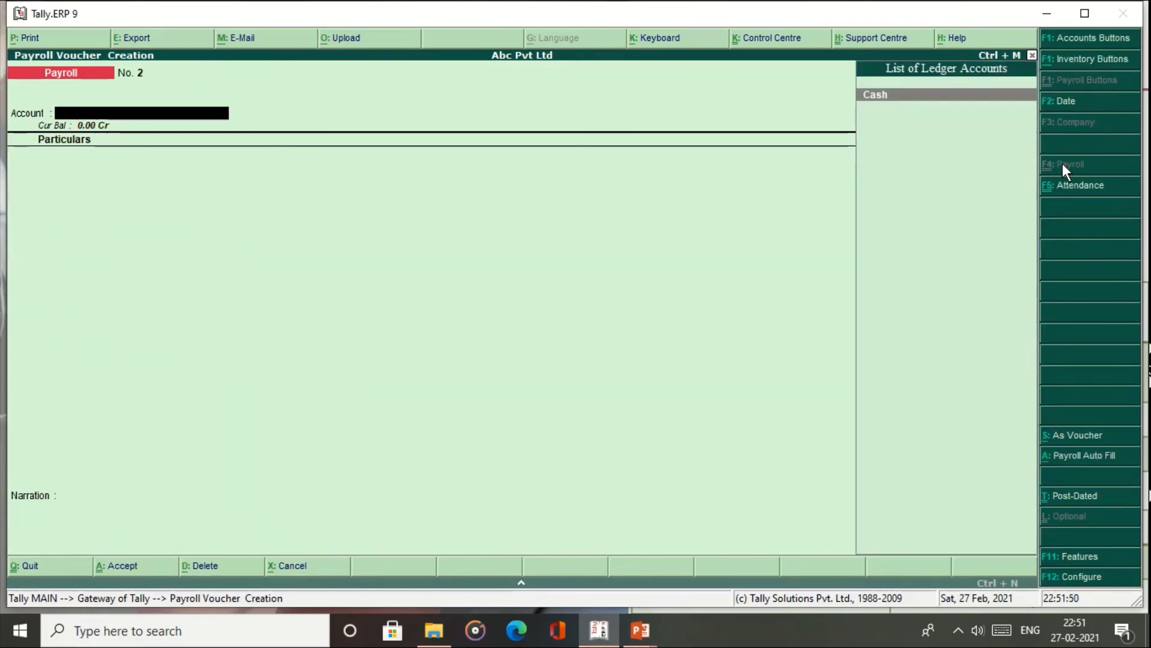
- Leave payroll voucher creation and display the May 2020 payslip of the first listed employee from the payroll statements
{"action": "key", "text": "Escape"}
{"action": "key", "text": "y"}
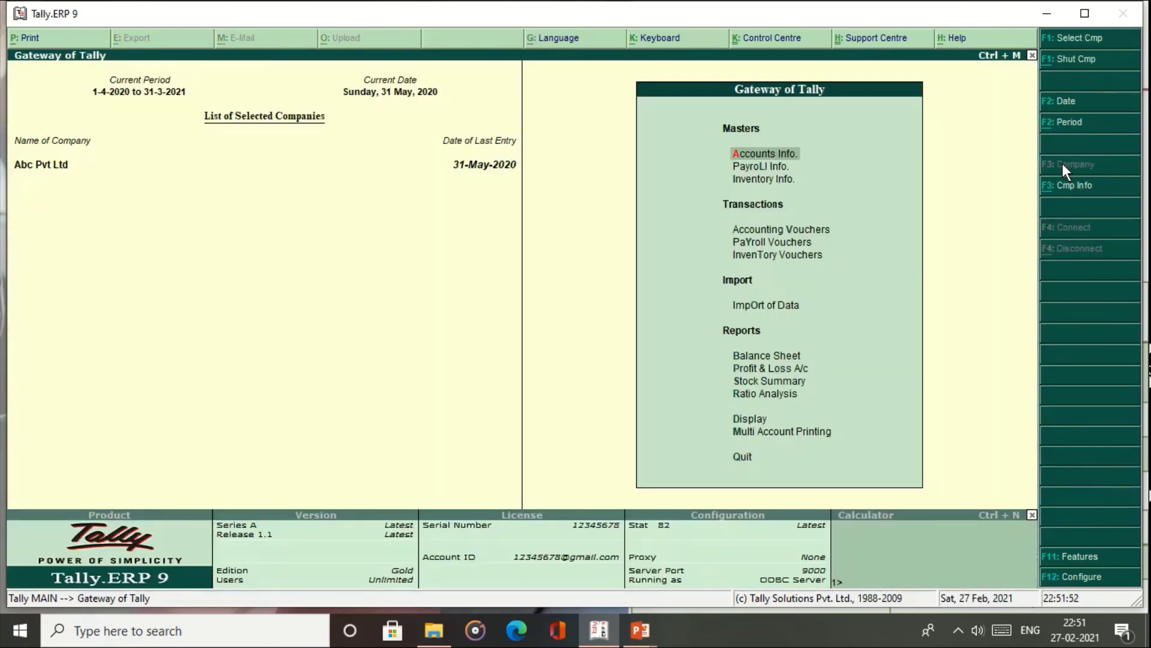
{"action": "key", "text": "d"}
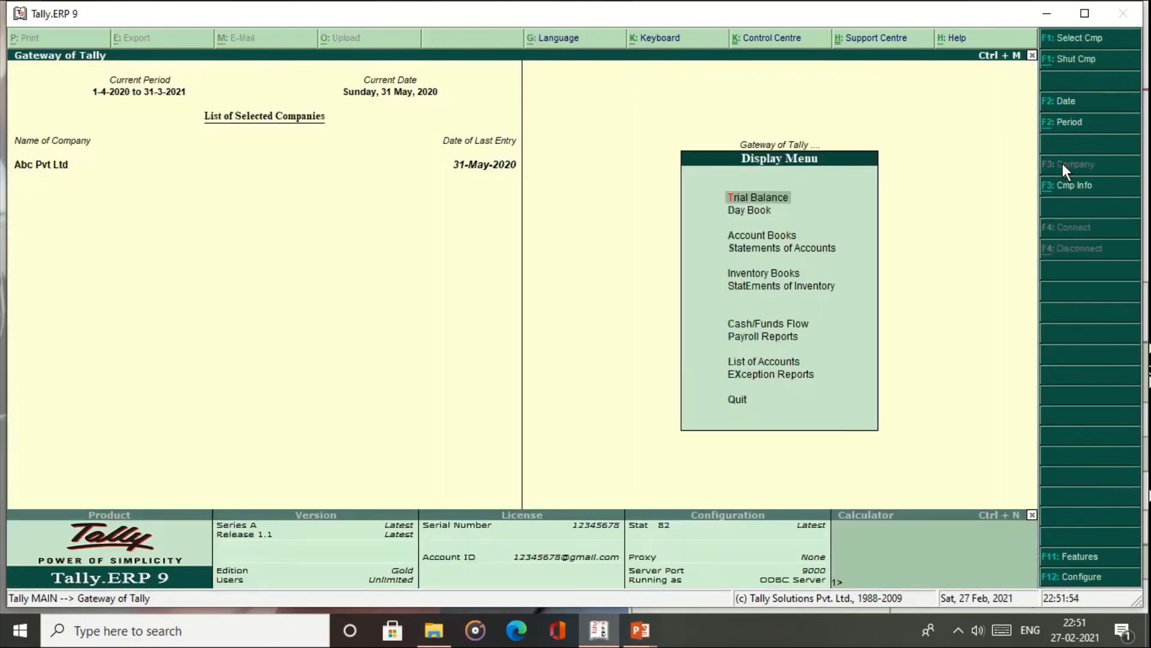
{"action": "key", "text": "Down"}
{"action": "key", "text": "Down"}
{"action": "key", "text": "Down"}
{"action": "key", "text": "Down"}
{"action": "key", "text": "Down"}
{"action": "key", "text": "Down"}
{"action": "key", "text": "Down"}
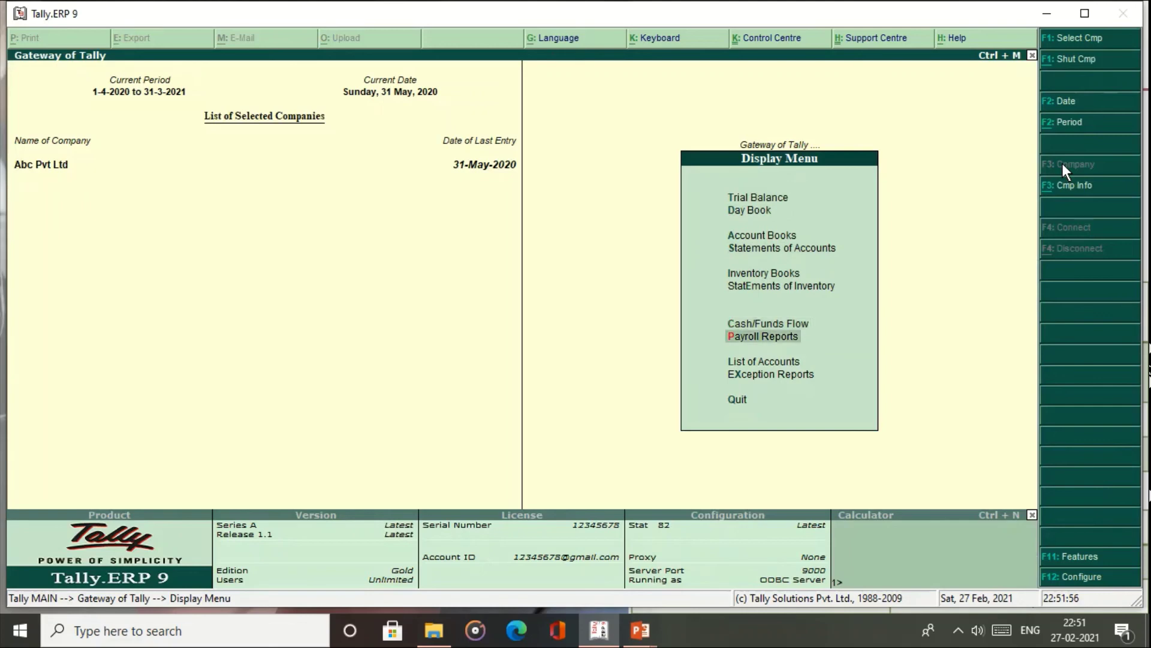
{"action": "key", "text": "Return"}
{"action": "key", "text": "Return"}
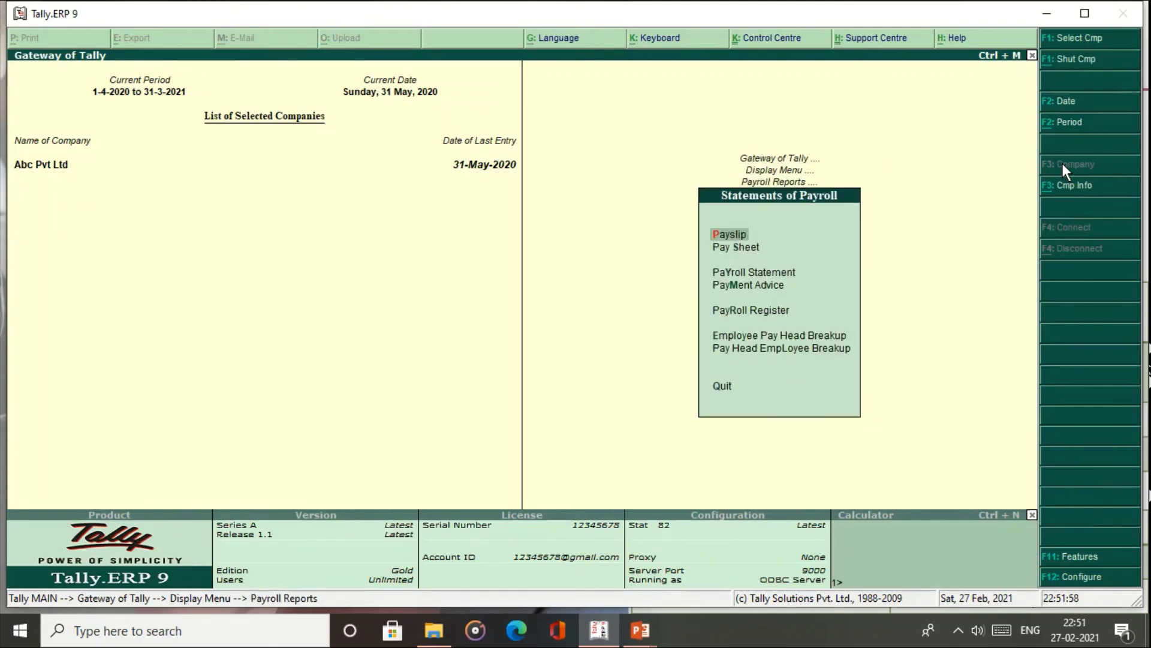
{"action": "key", "text": "Return"}
{"action": "key", "text": "Return"}
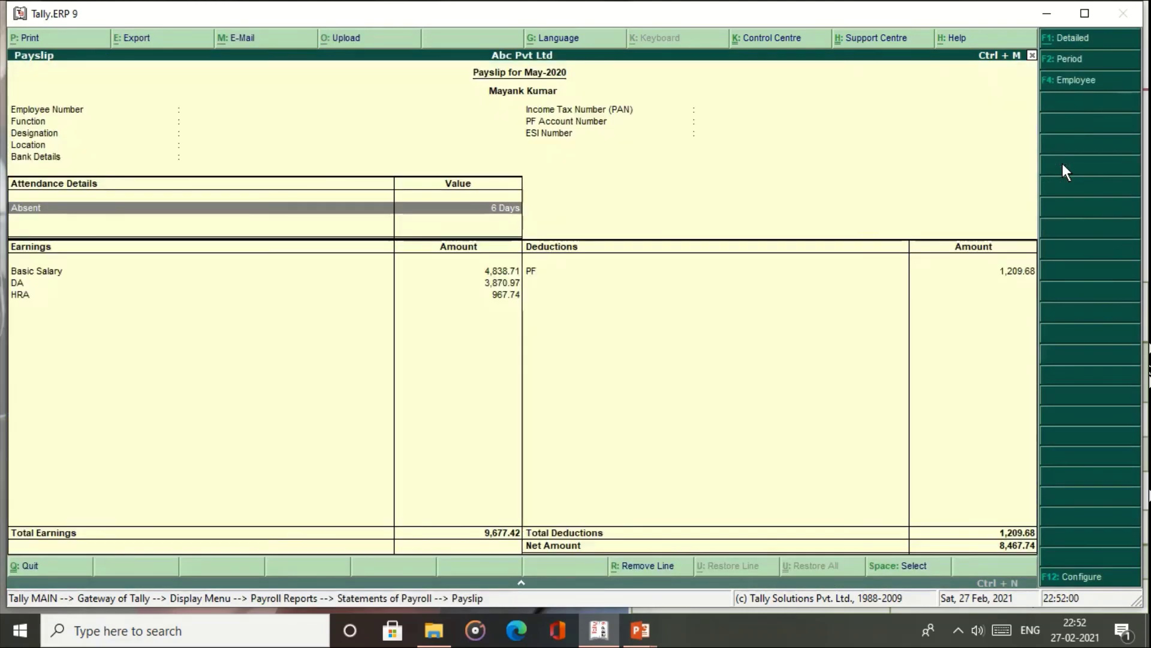